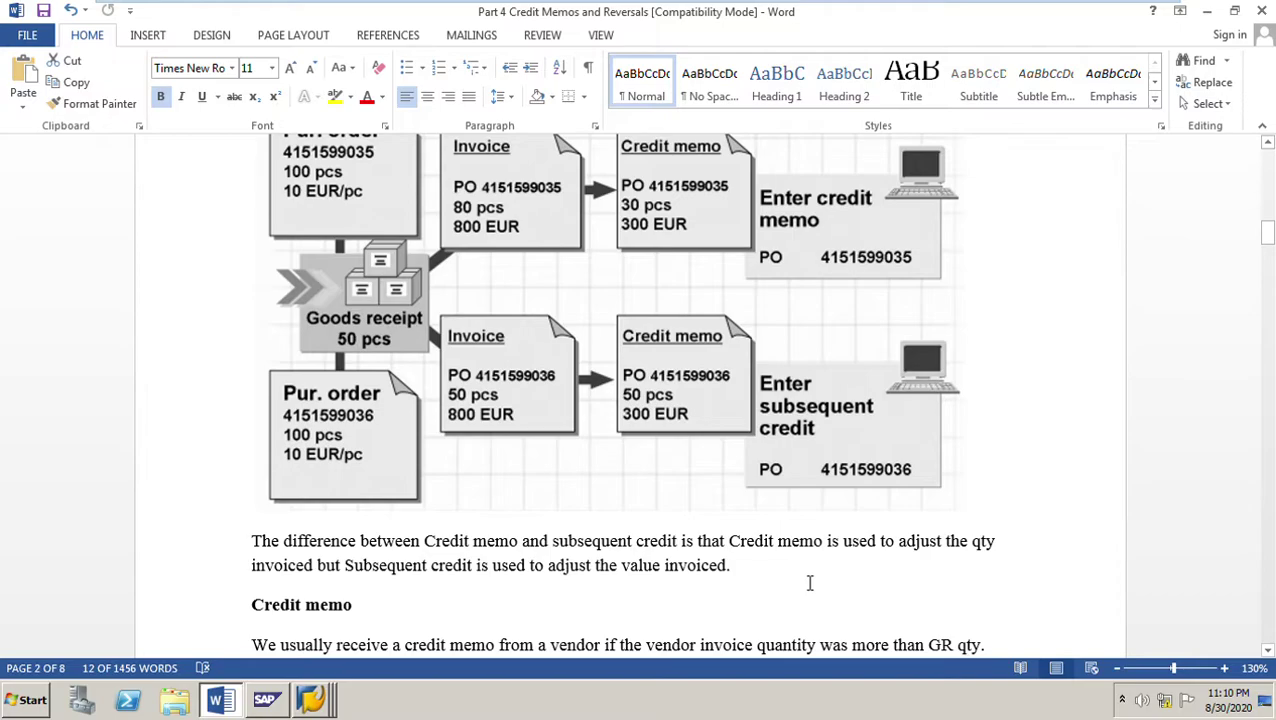
- Scroll the Word credit memo notes down to the Subsequent Credit heading, then list the open SAP windows
scroll(810, 583, down, 3)
scroll(810, 583, down, 2)
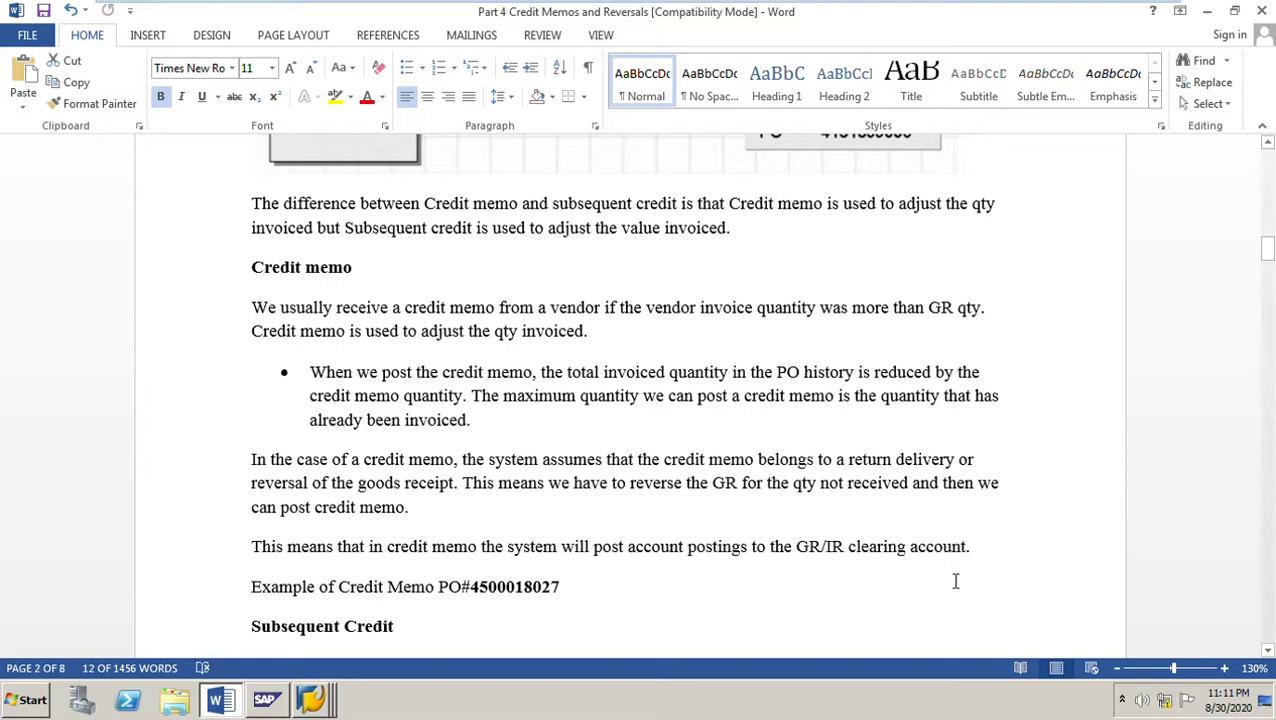
scroll(757, 558, down, 3)
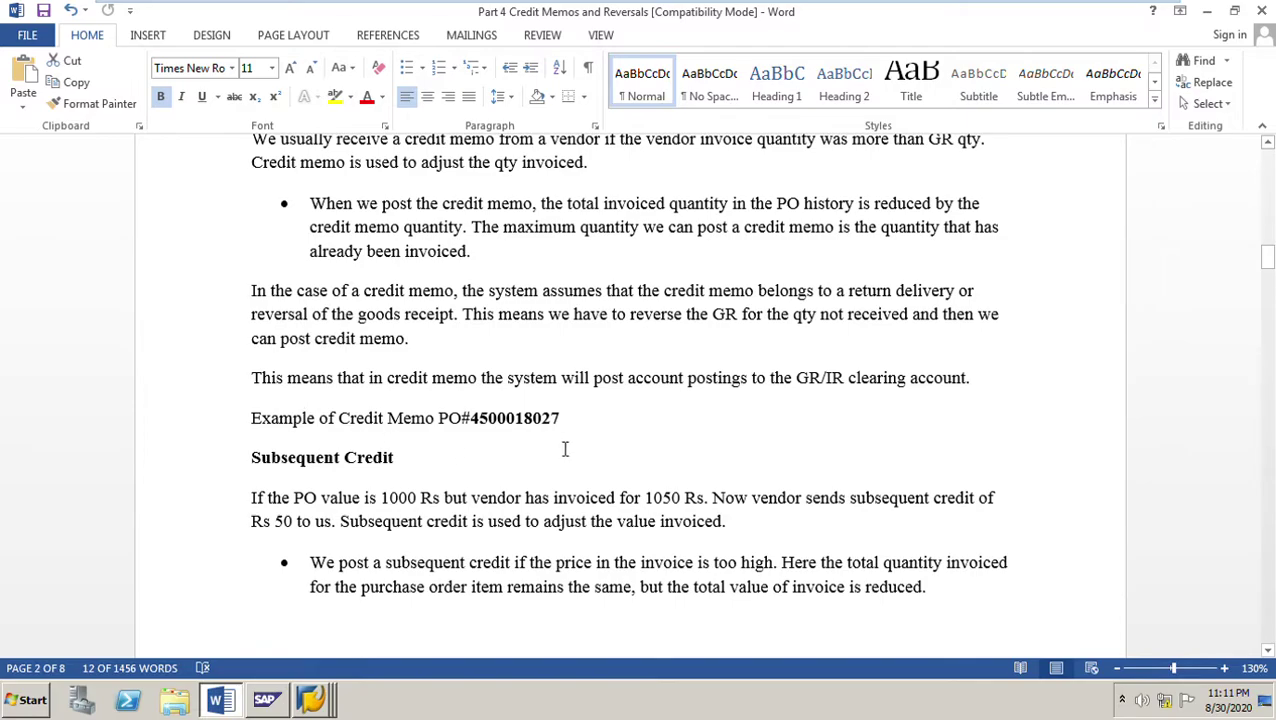
click(312, 702)
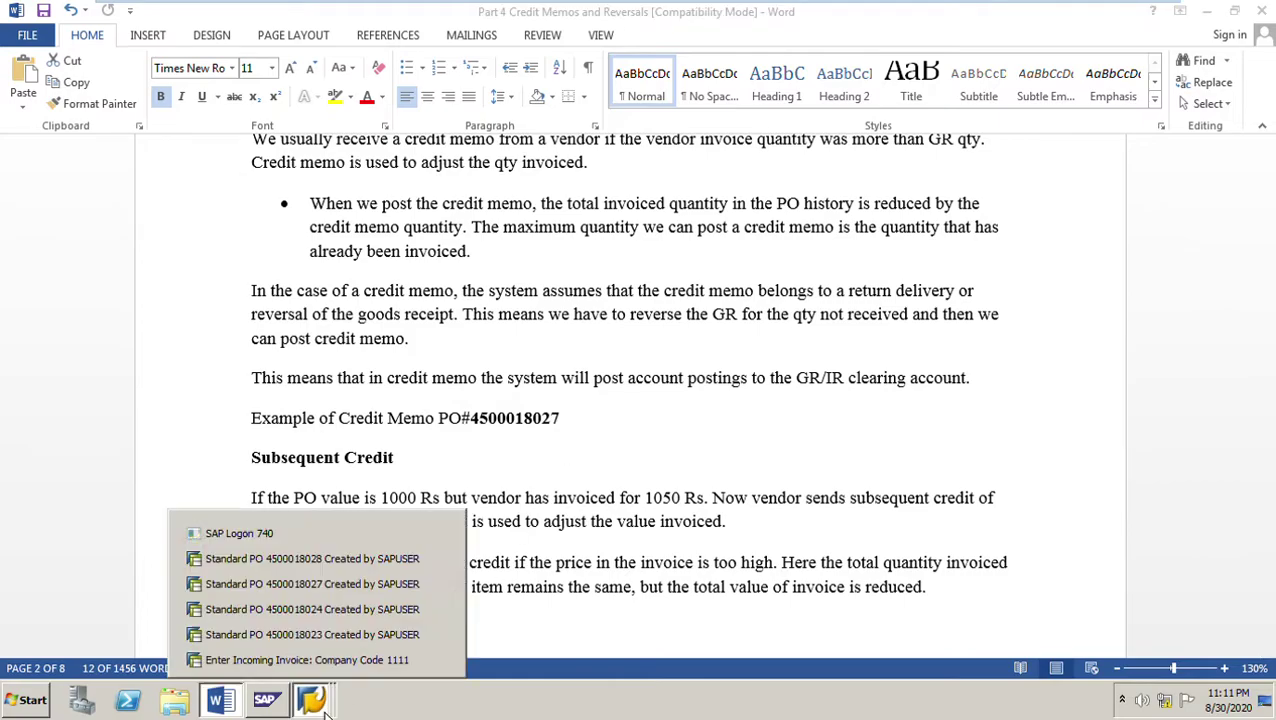
click(343, 590)
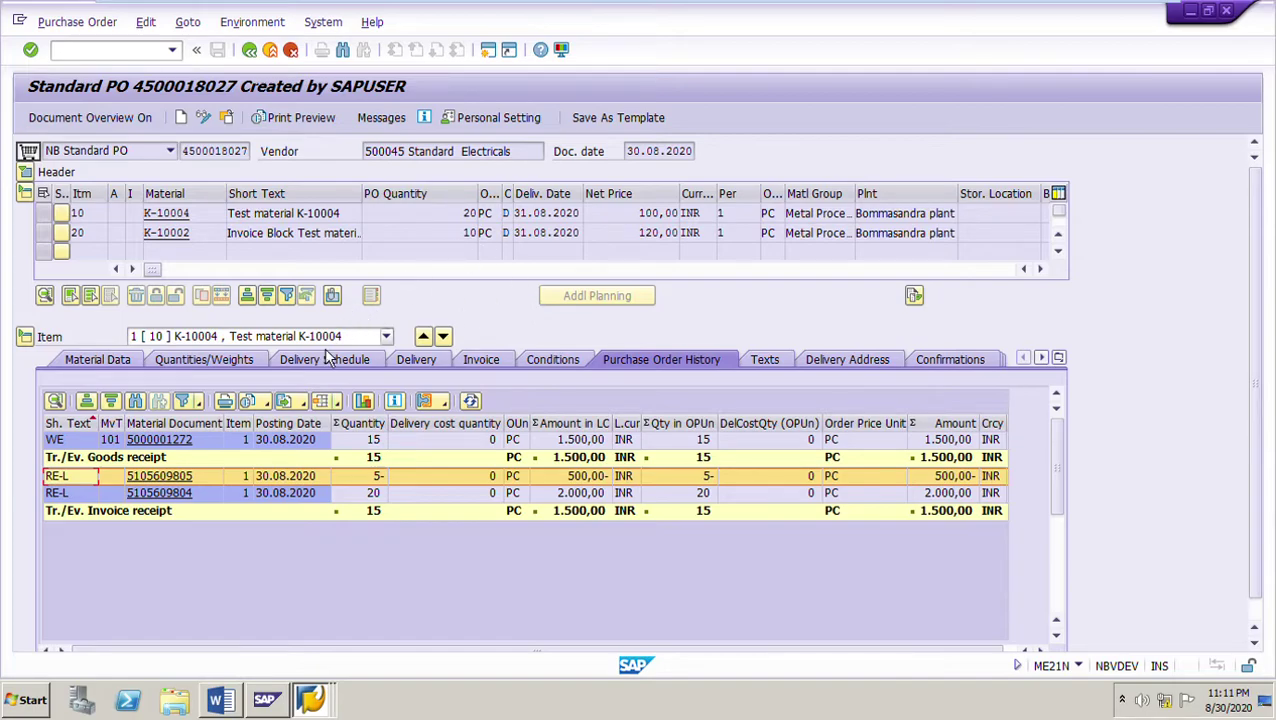
click(75, 213)
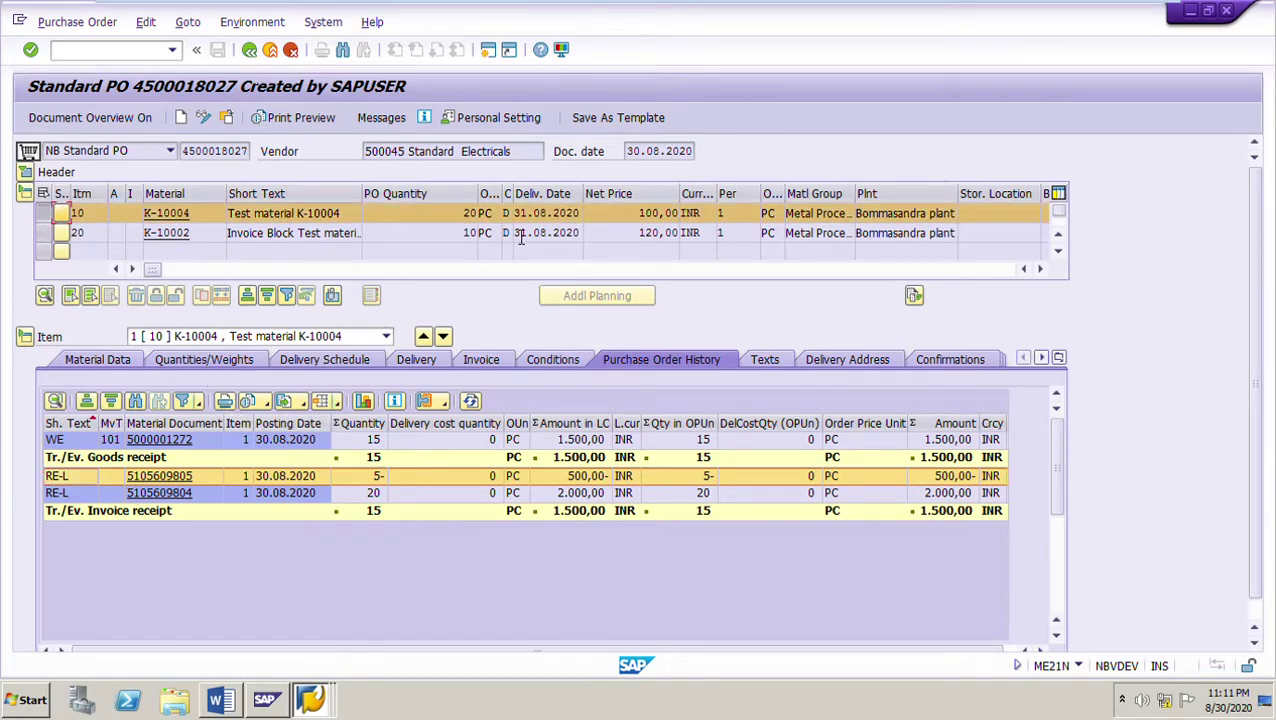
double_click(470, 213)
double_click(645, 214)
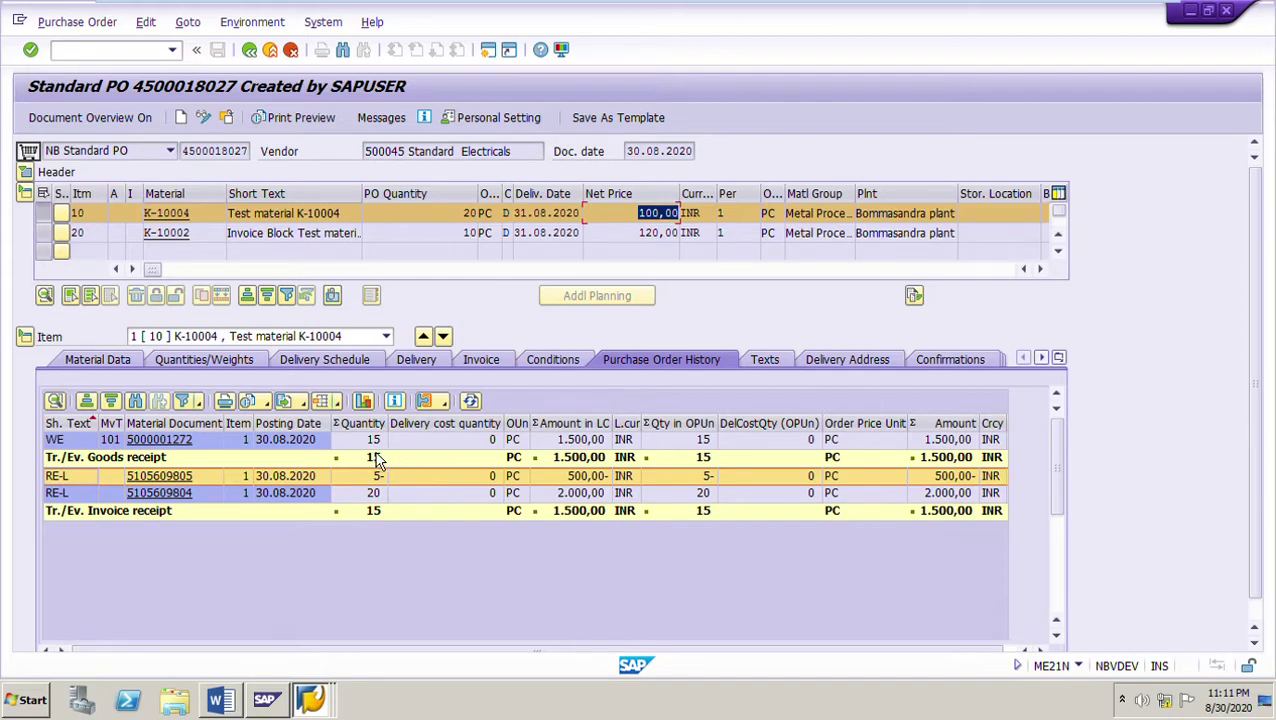
click(85, 447)
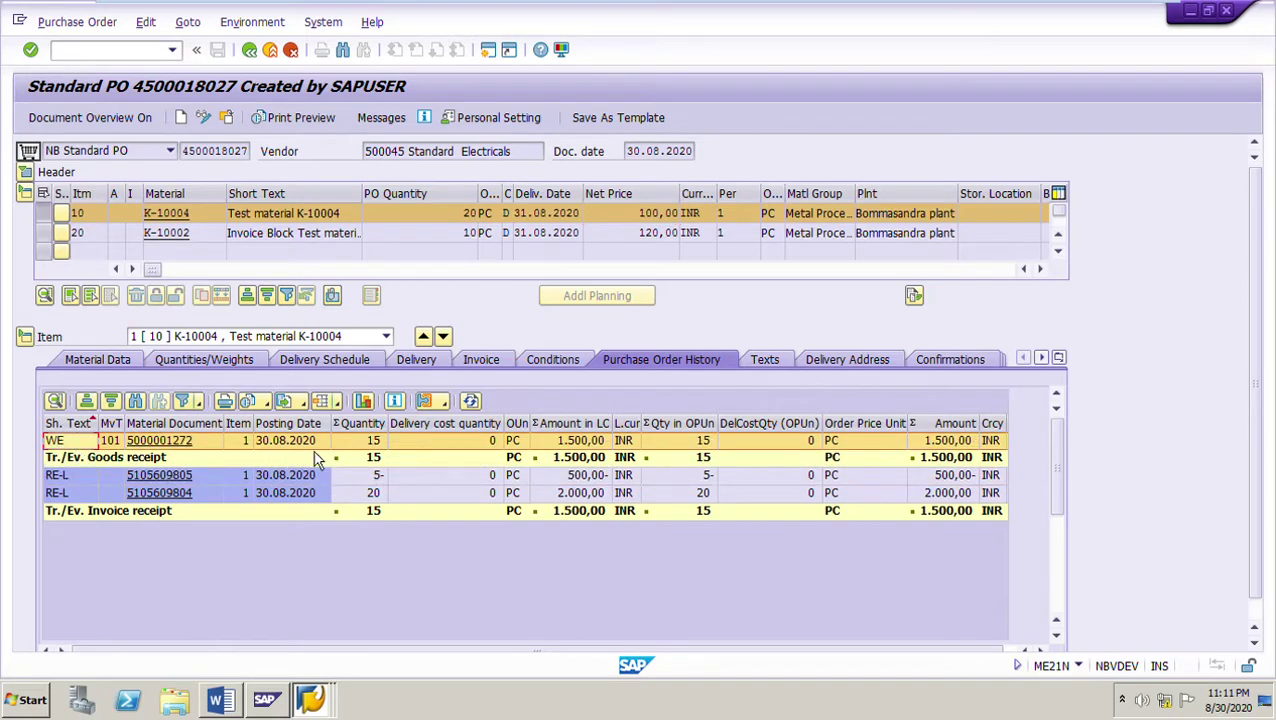
click(68, 493)
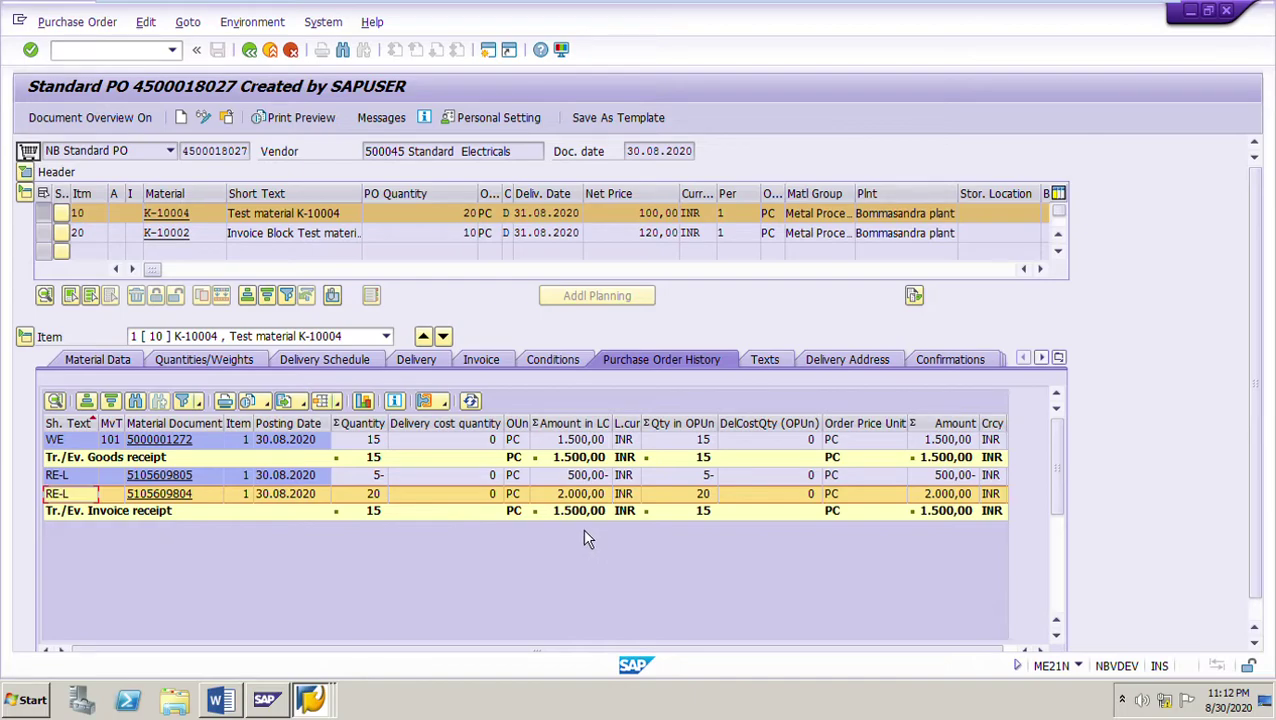
click(74, 476)
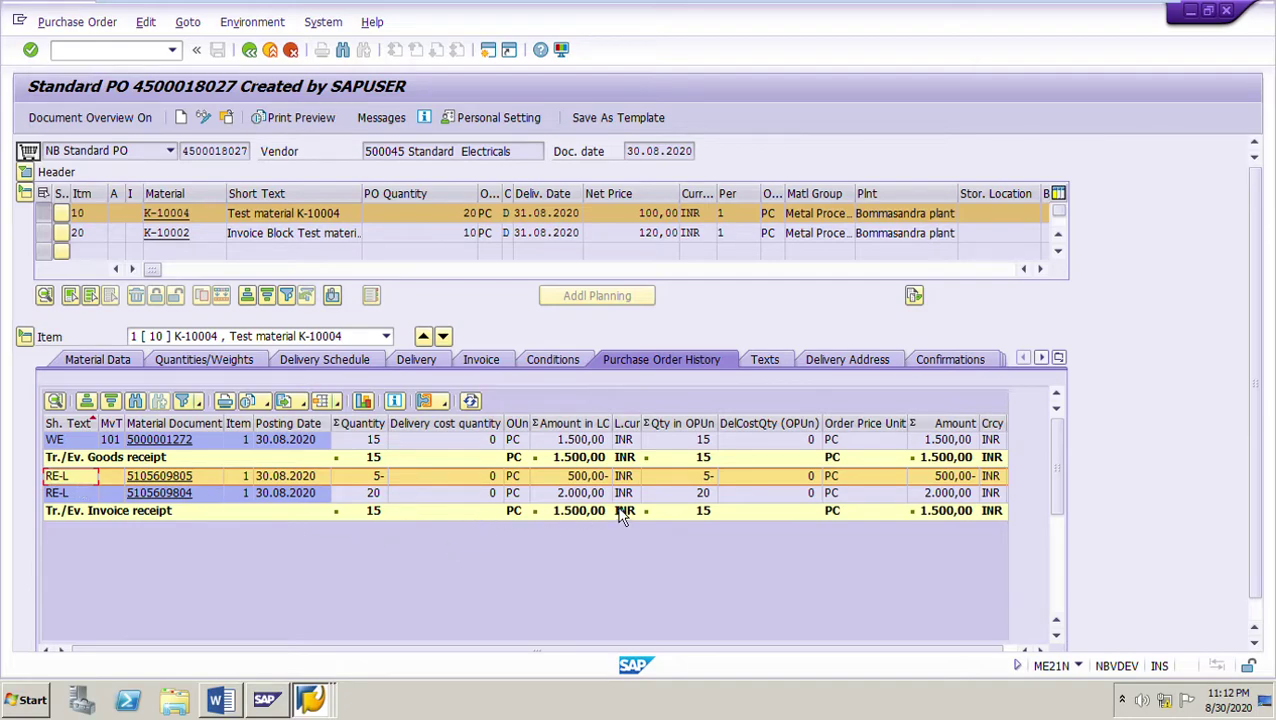
click(176, 481)
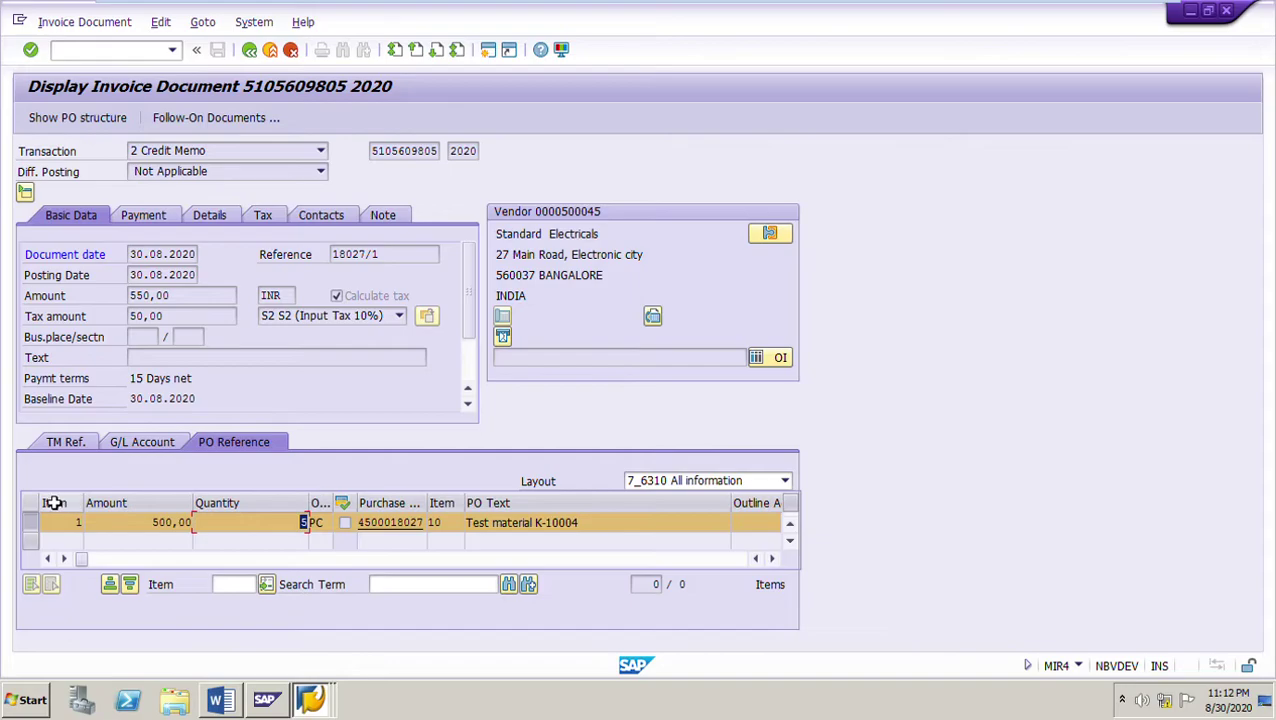
drag(151, 523, 194, 522)
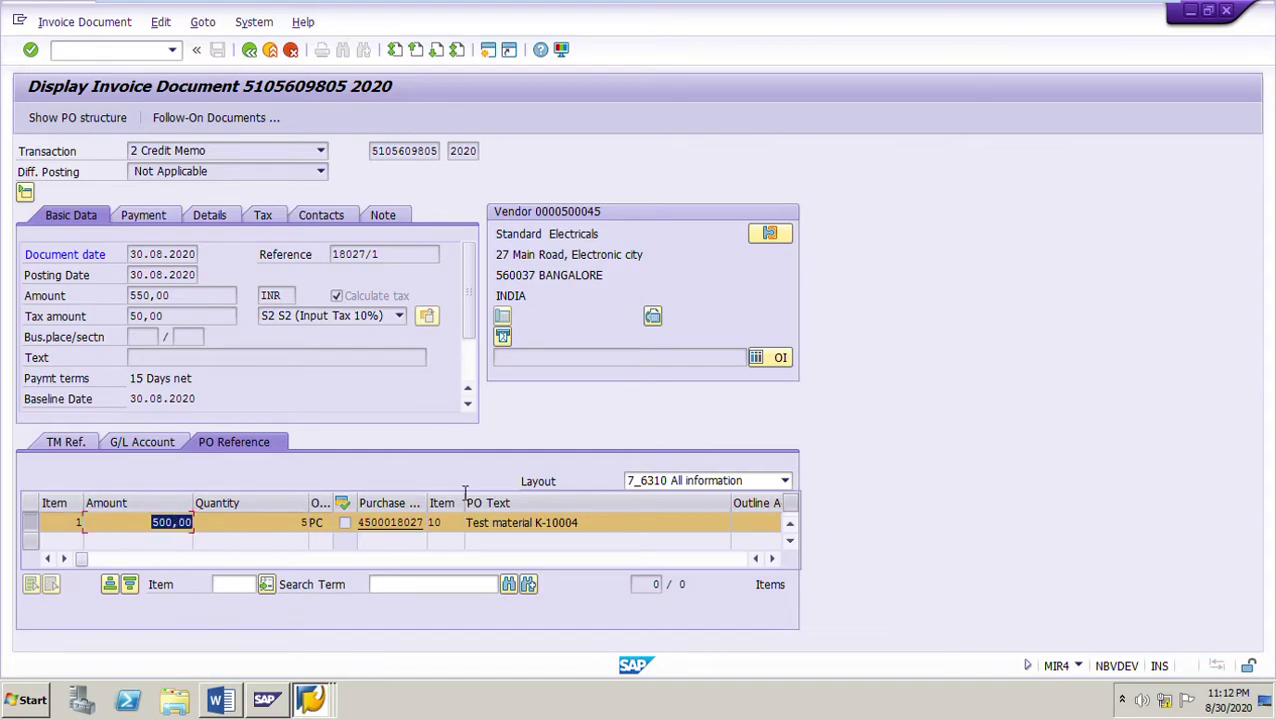
click(249, 49)
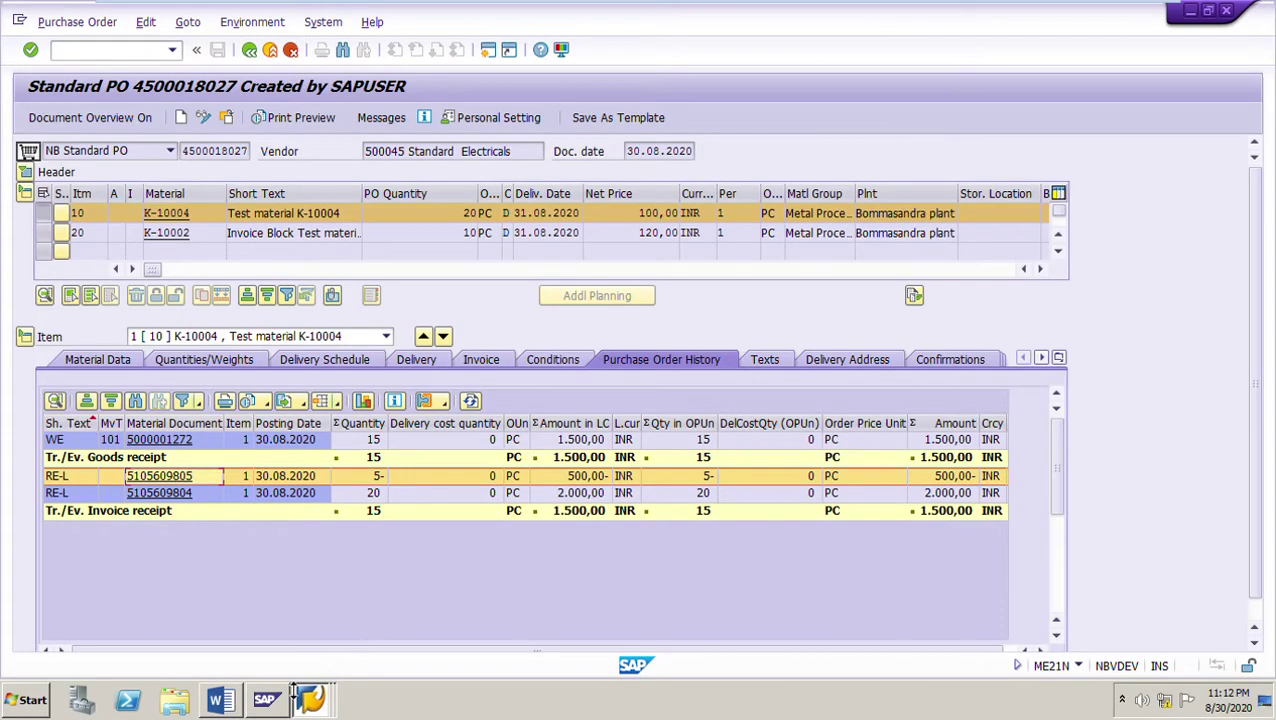
click(226, 706)
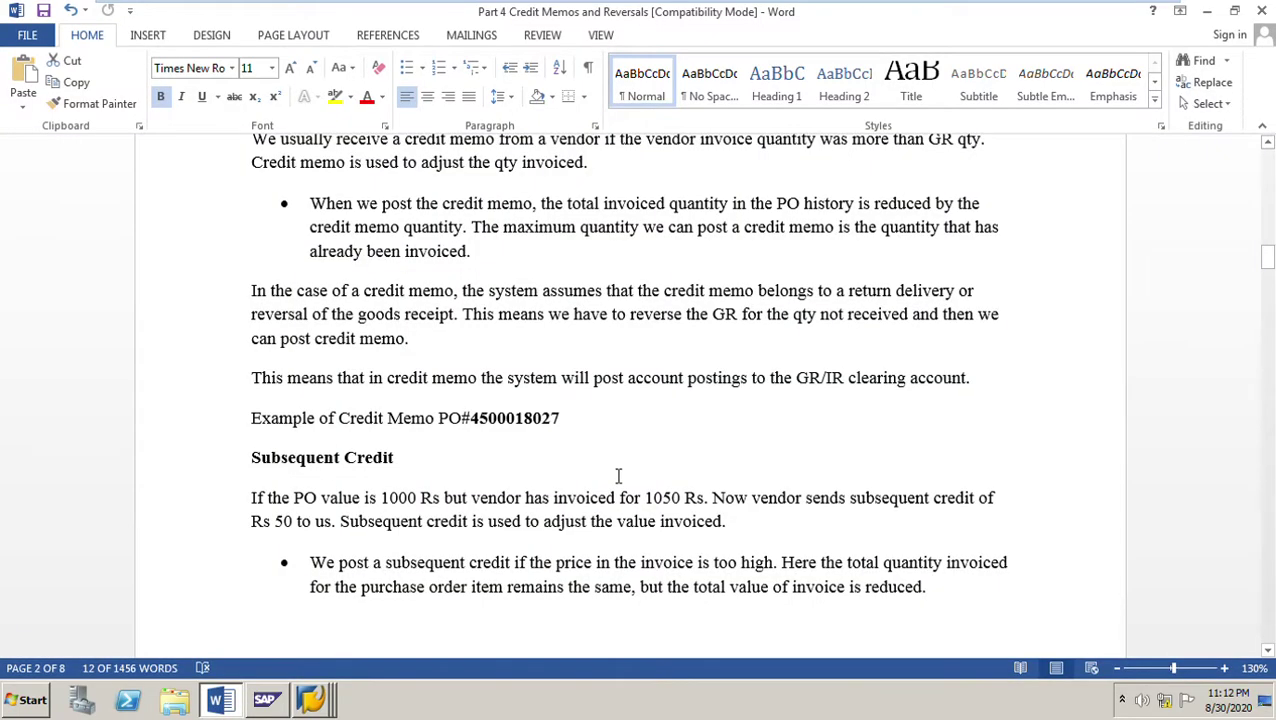
scroll(618, 476, down, 2)
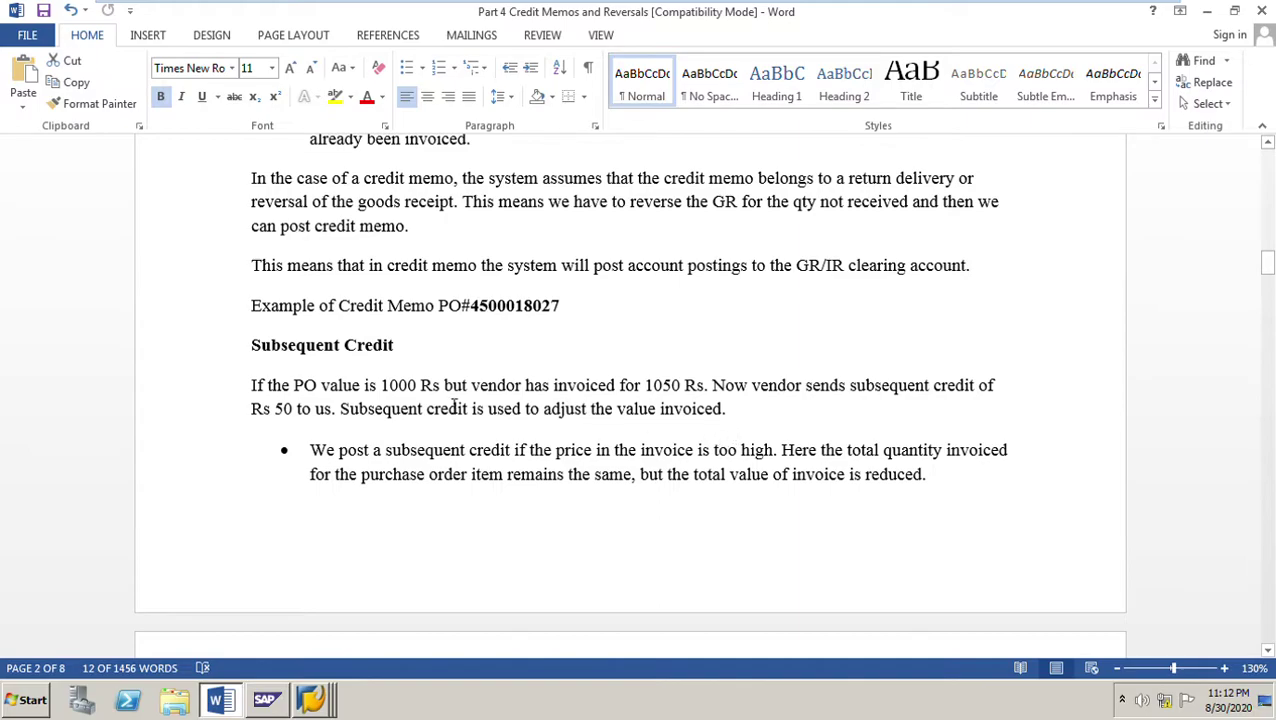
shift+click(682, 393)
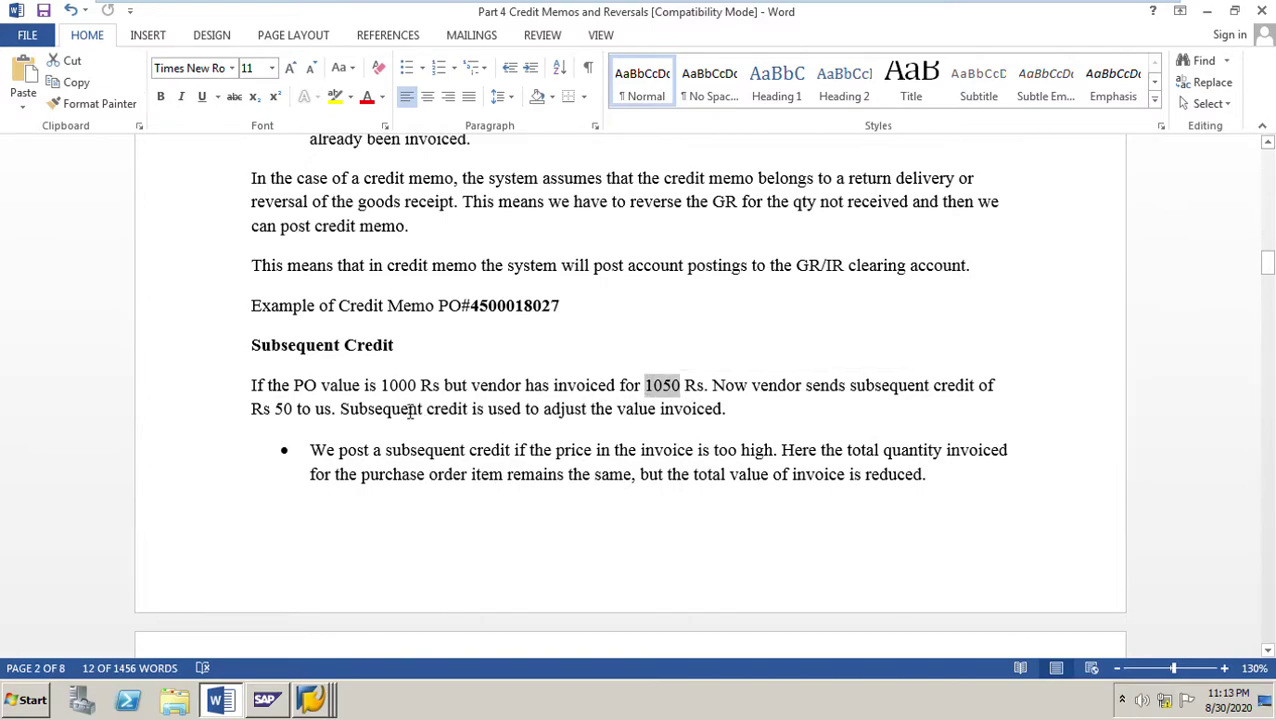
drag(380, 392, 418, 397)
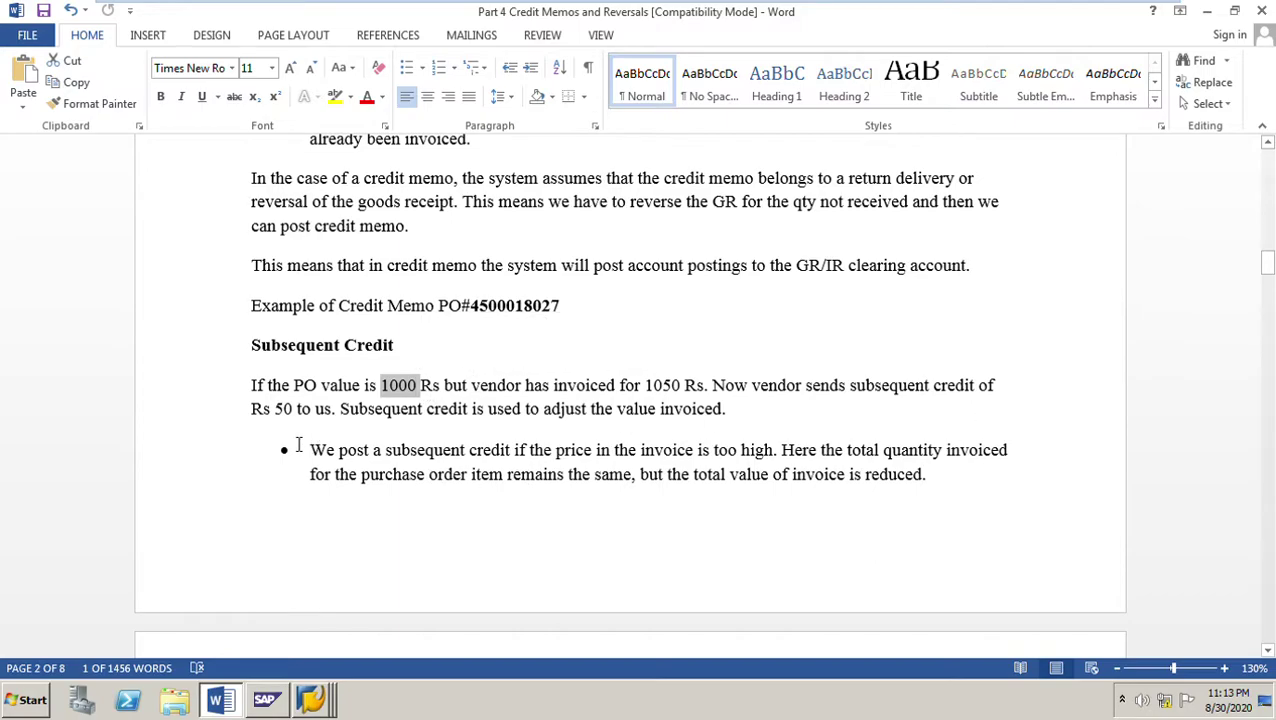
drag(251, 412, 344, 415)
click(555, 535)
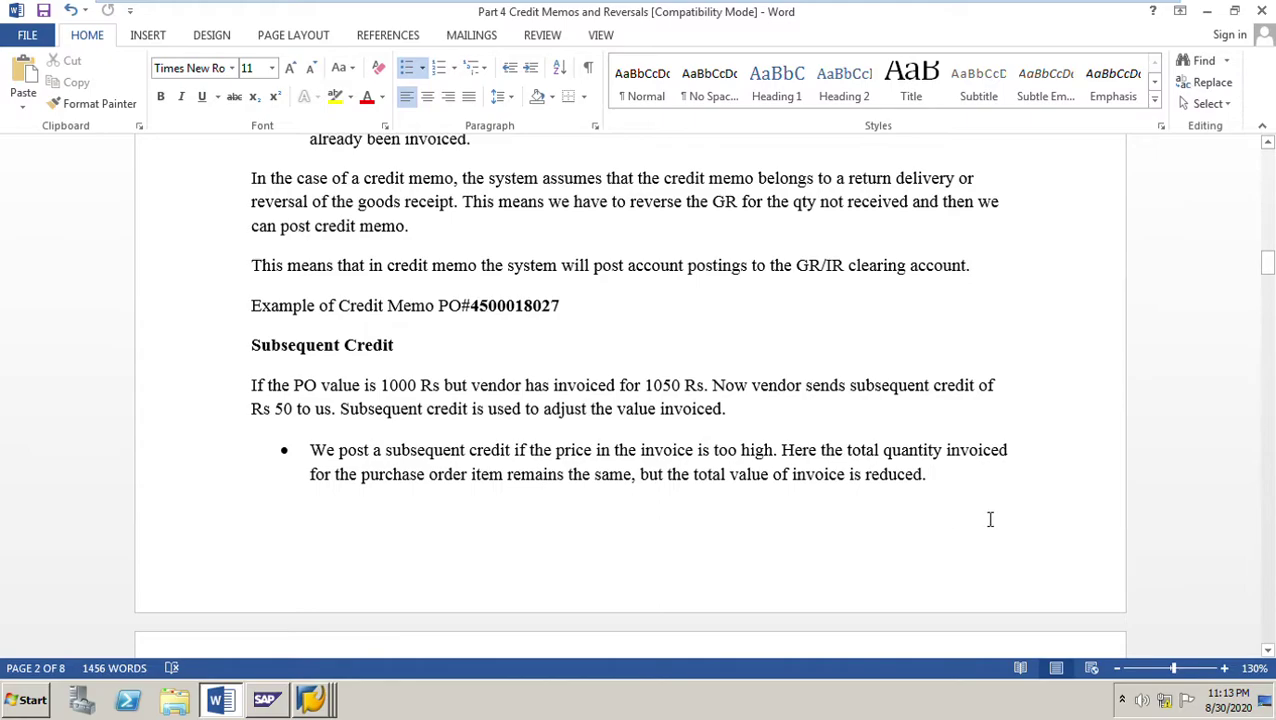
scroll(990, 519, down, 5)
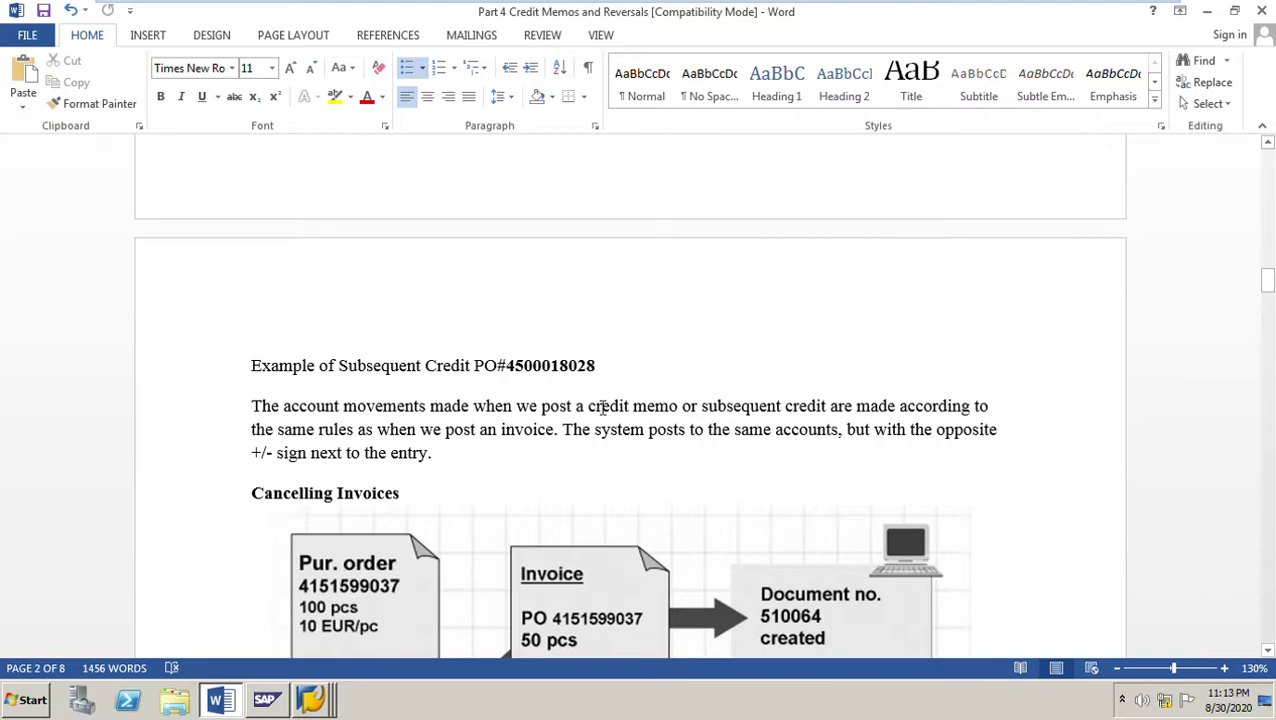
mouse_move(330, 708)
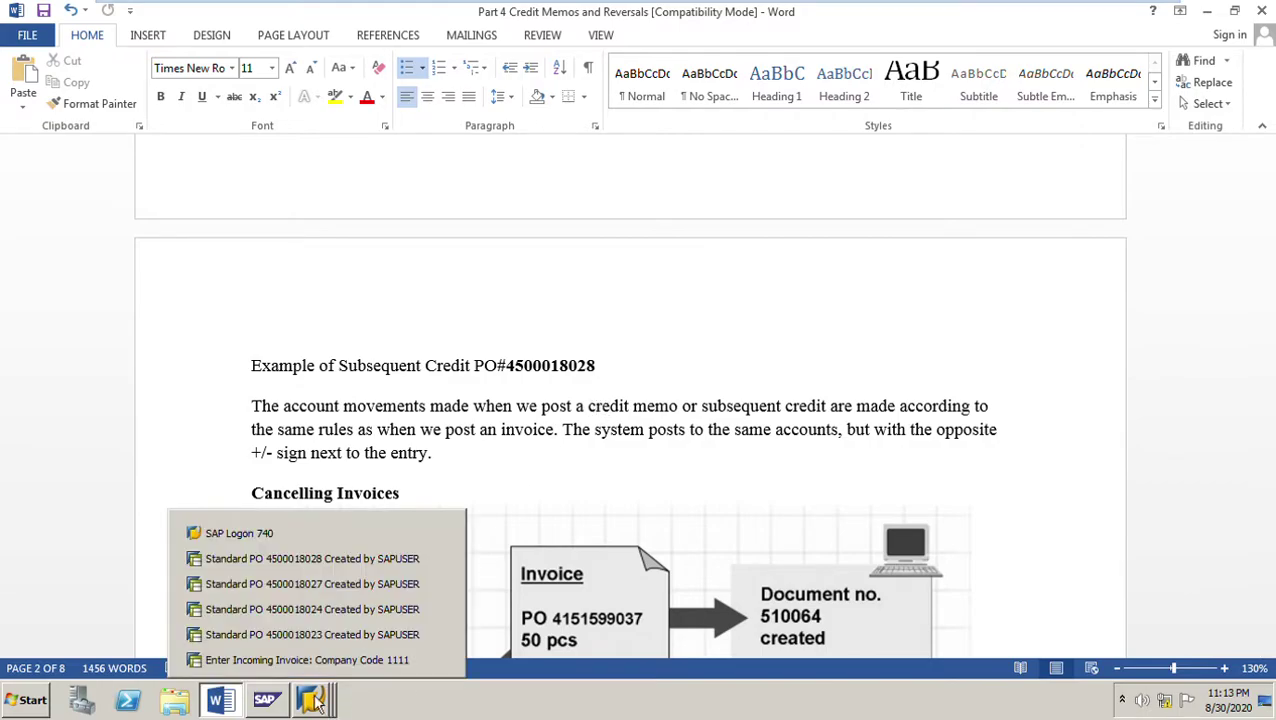
click(320, 551)
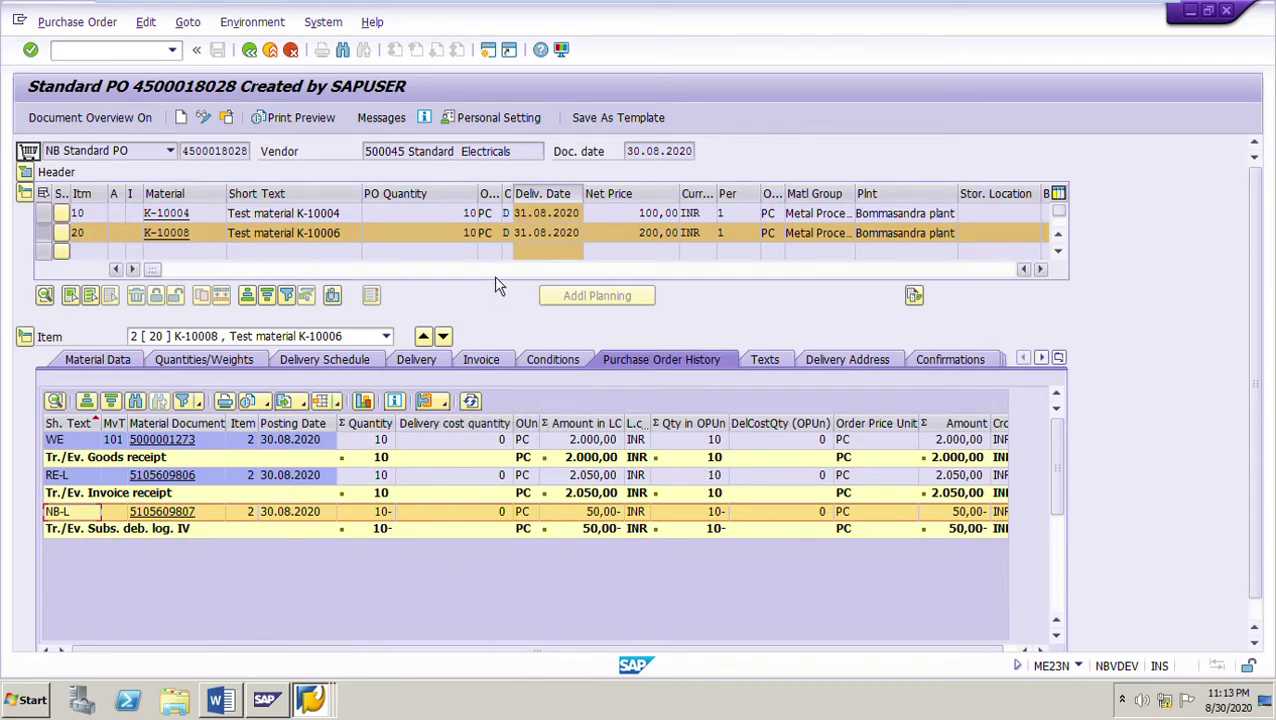
click(57, 251)
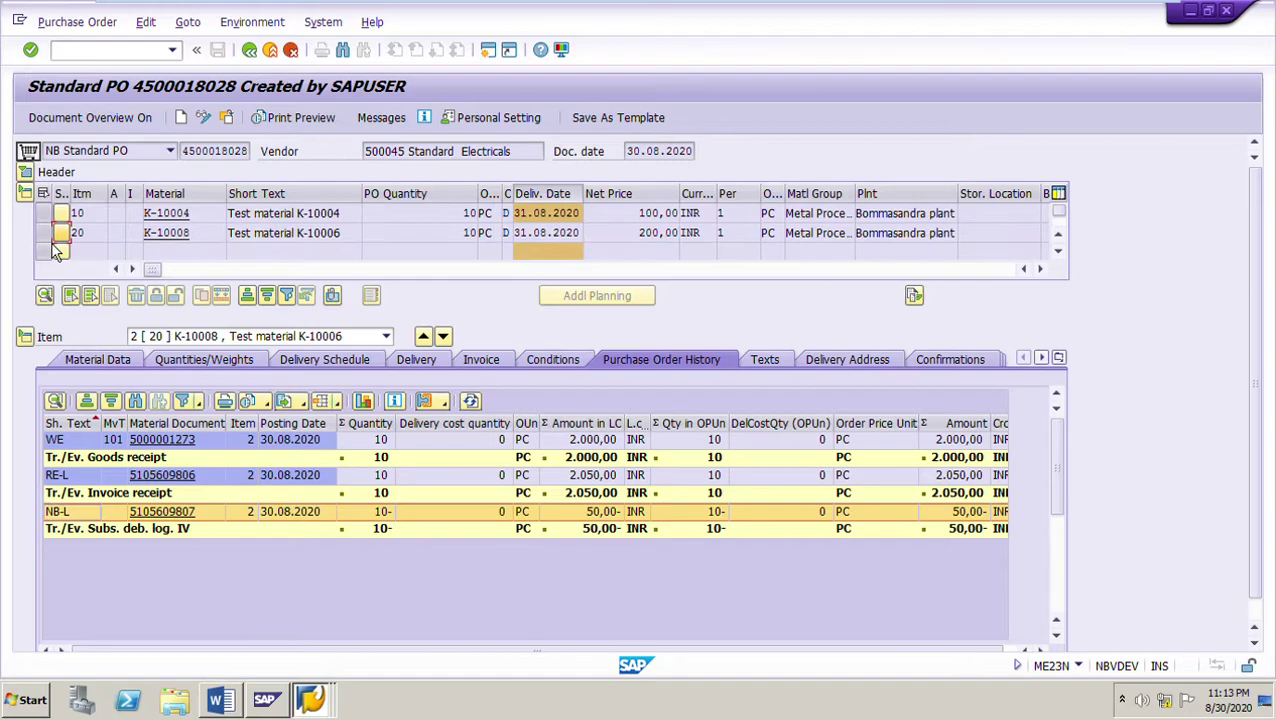
click(47, 216)
click(47, 216)
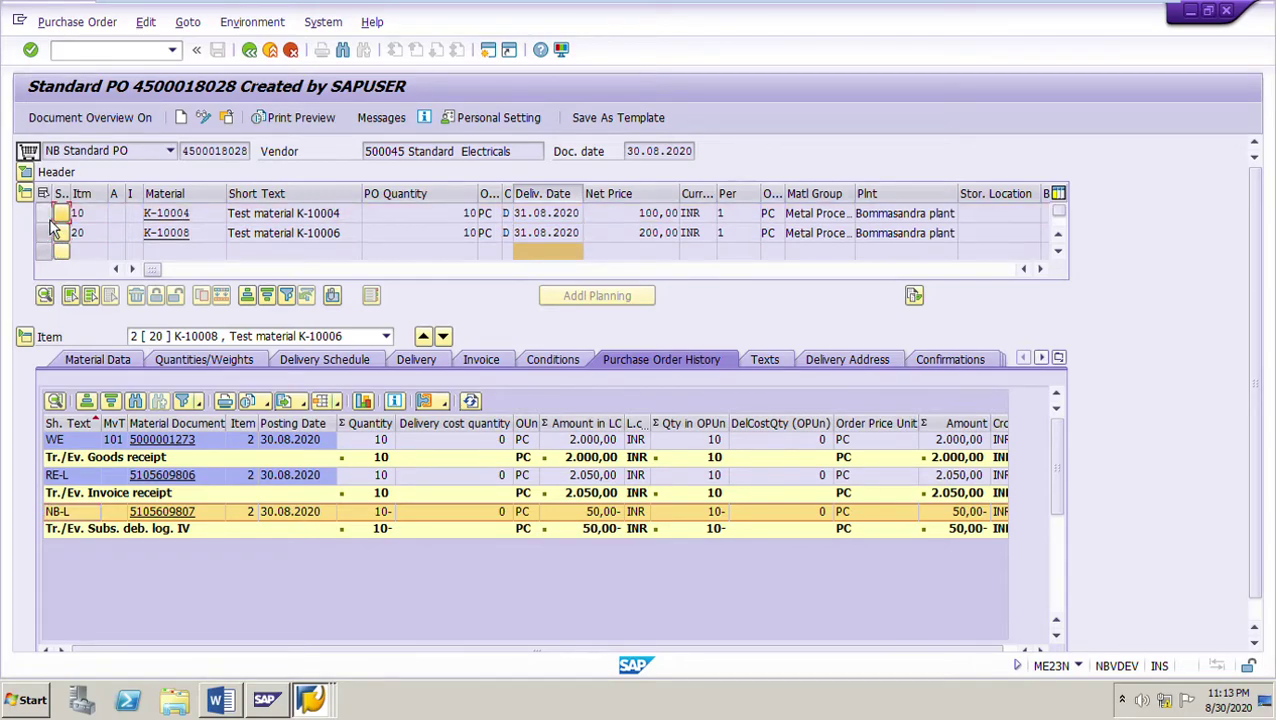
click(49, 255)
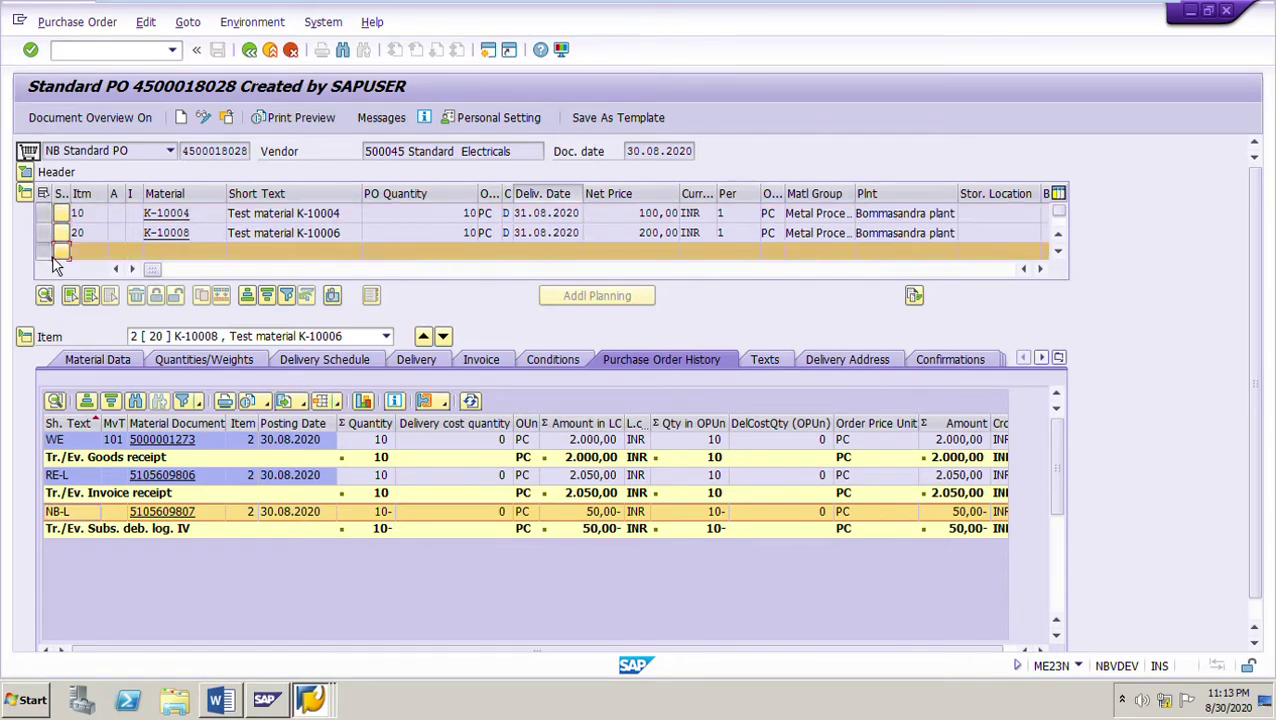
click(51, 256)
click(44, 232)
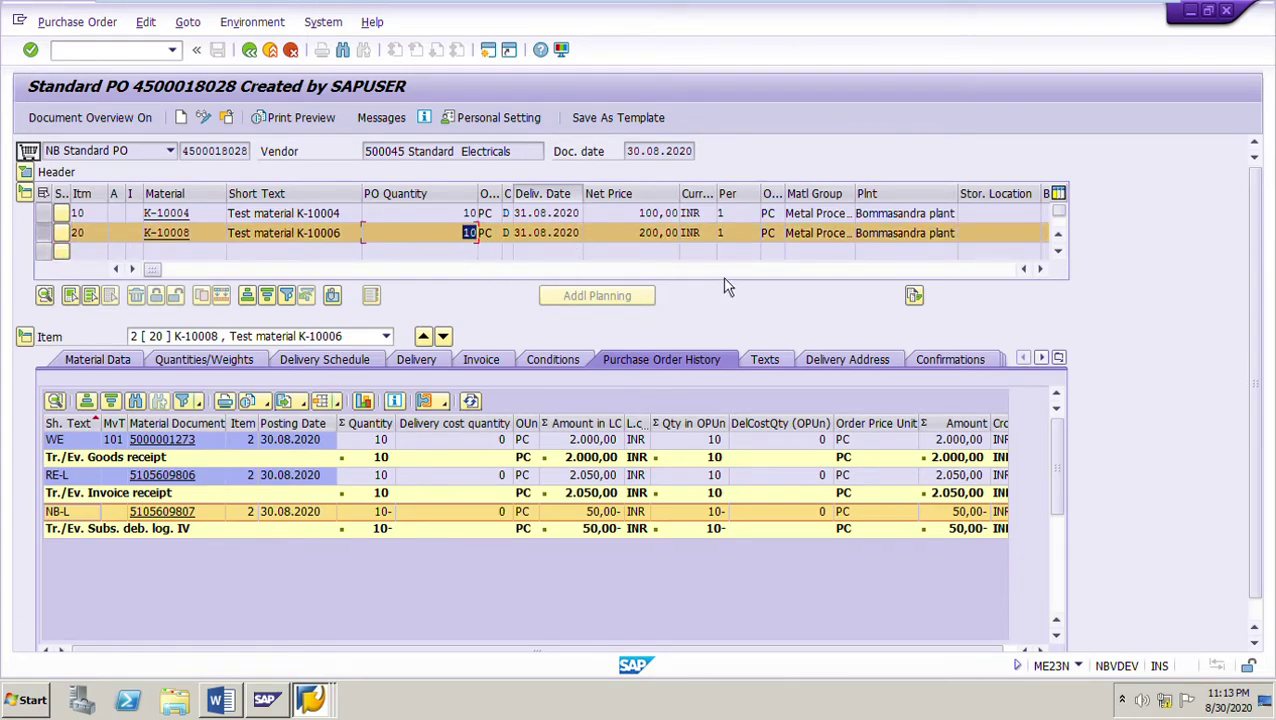
click(642, 238)
double_click(657, 245)
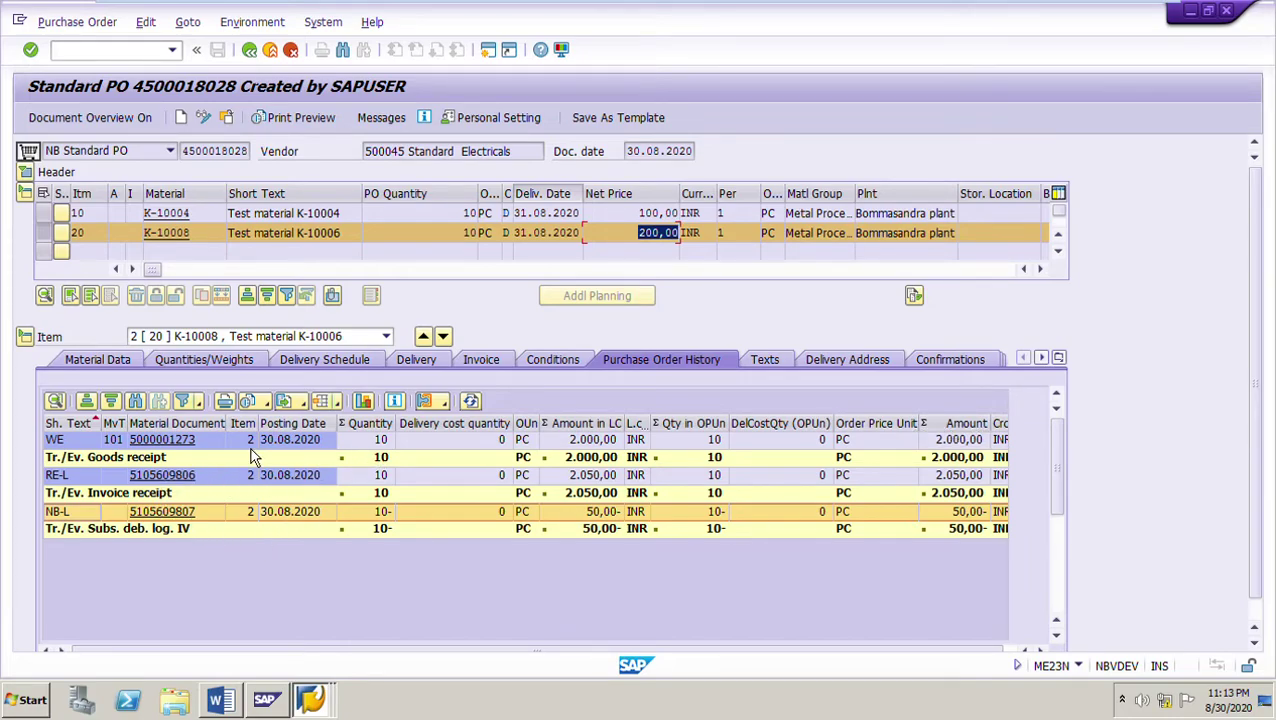
click(69, 445)
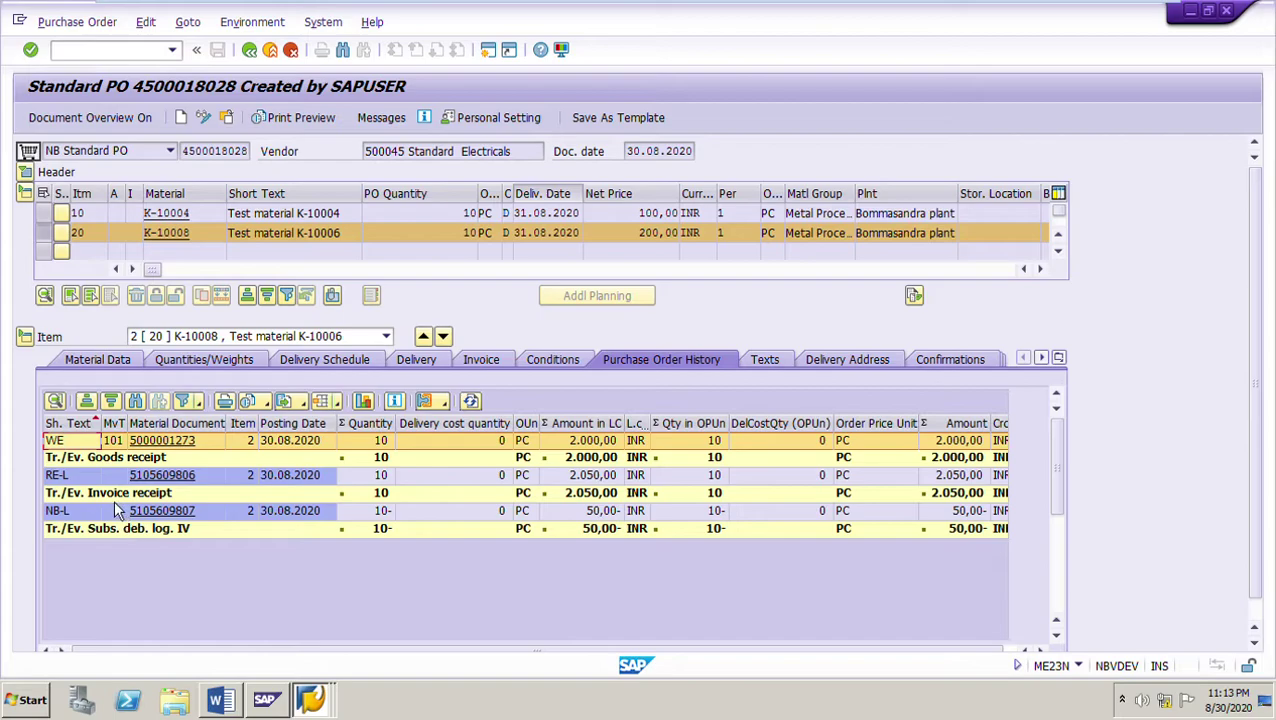
click(65, 479)
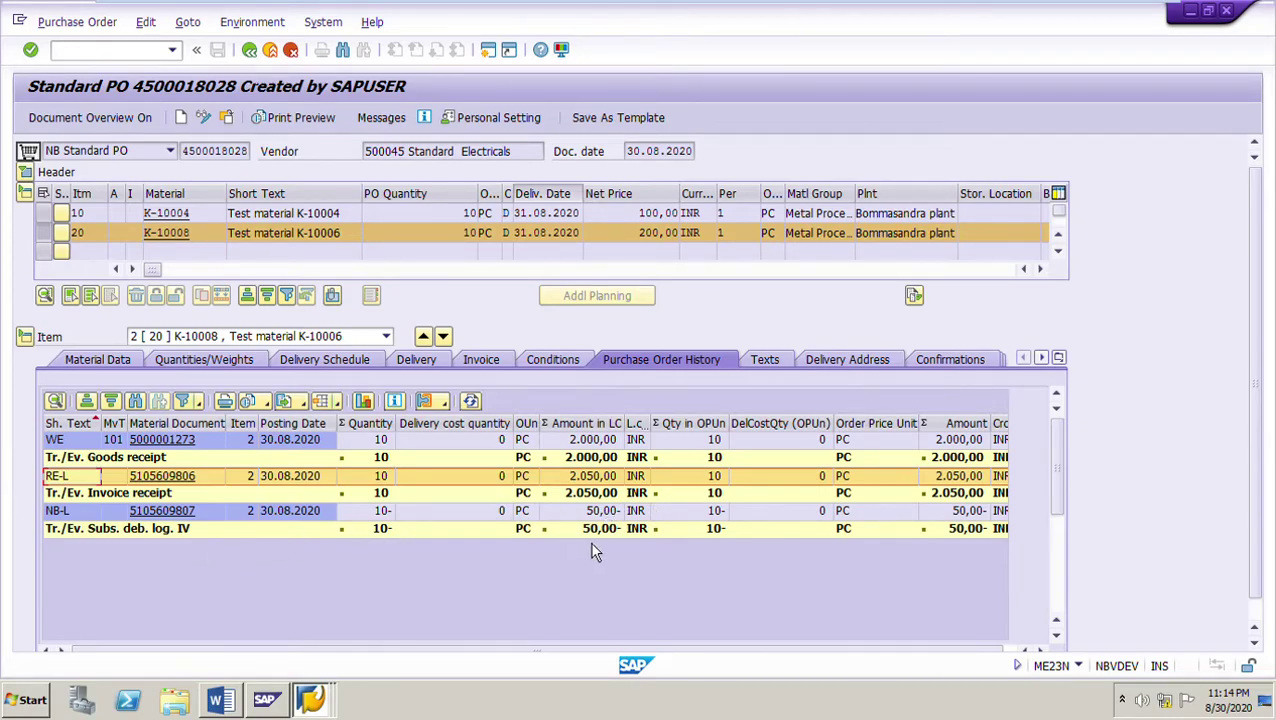
click(66, 514)
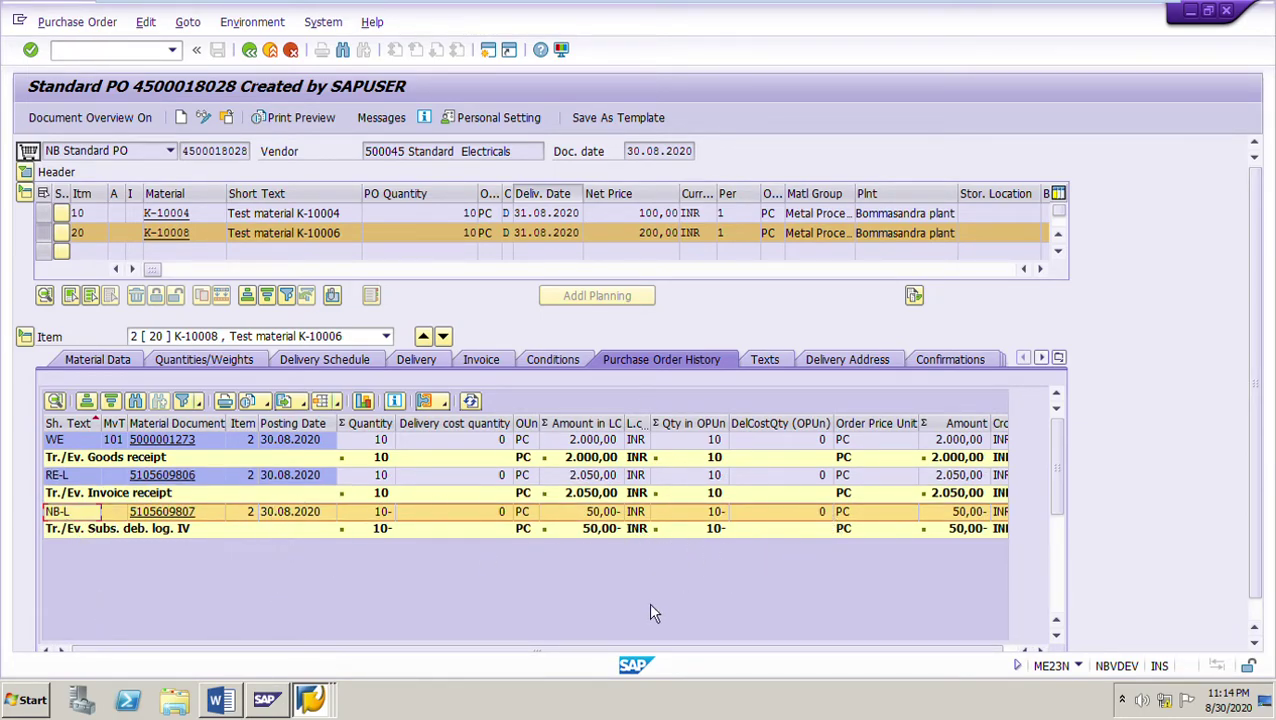
click(233, 708)
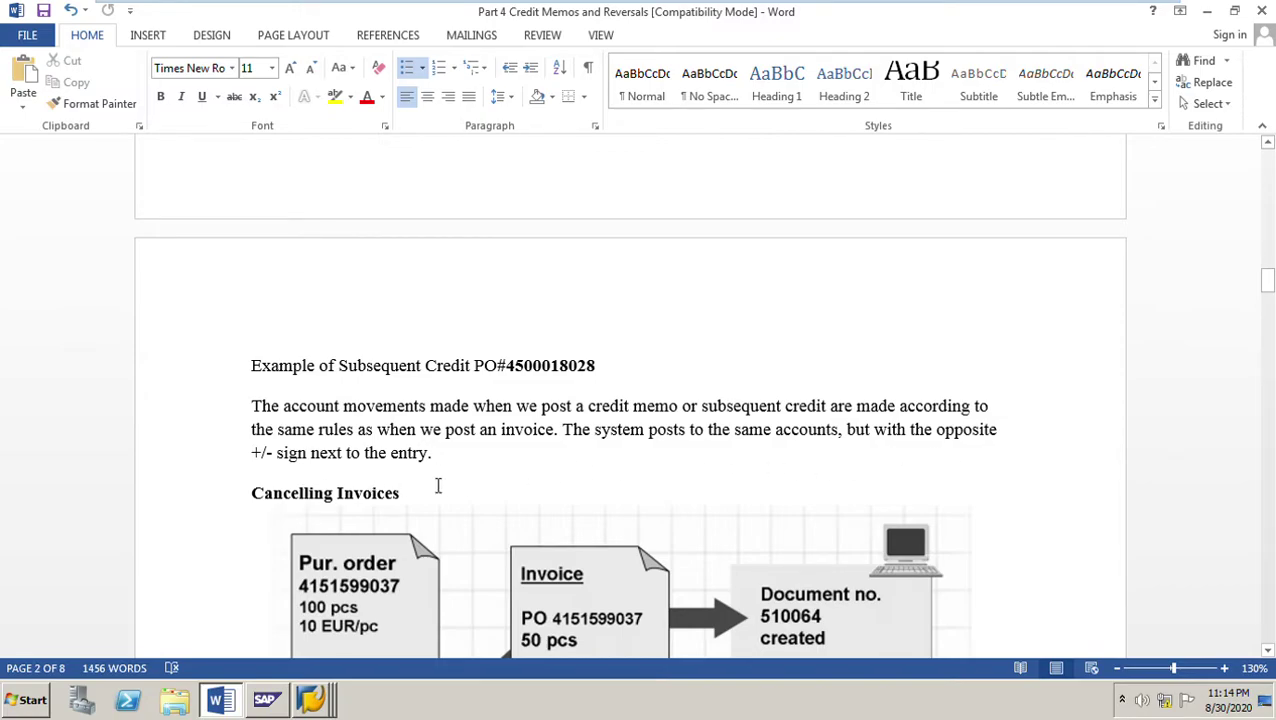
click(321, 708)
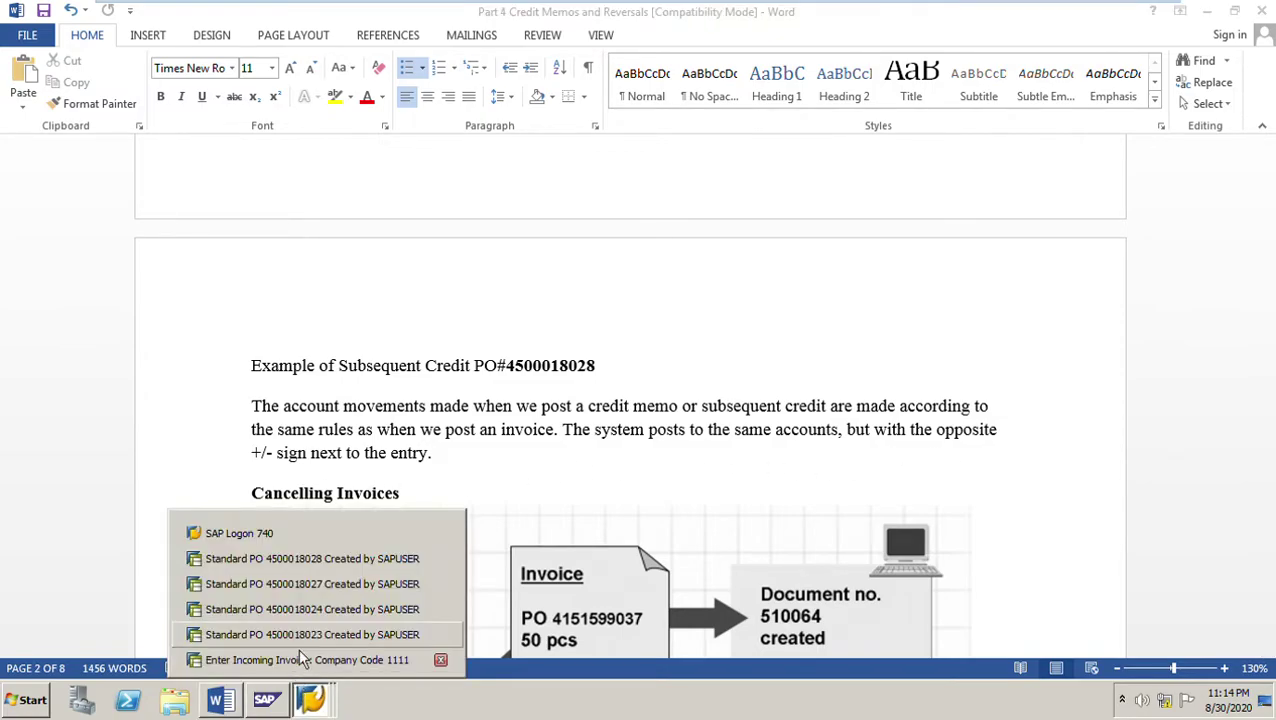
click(330, 590)
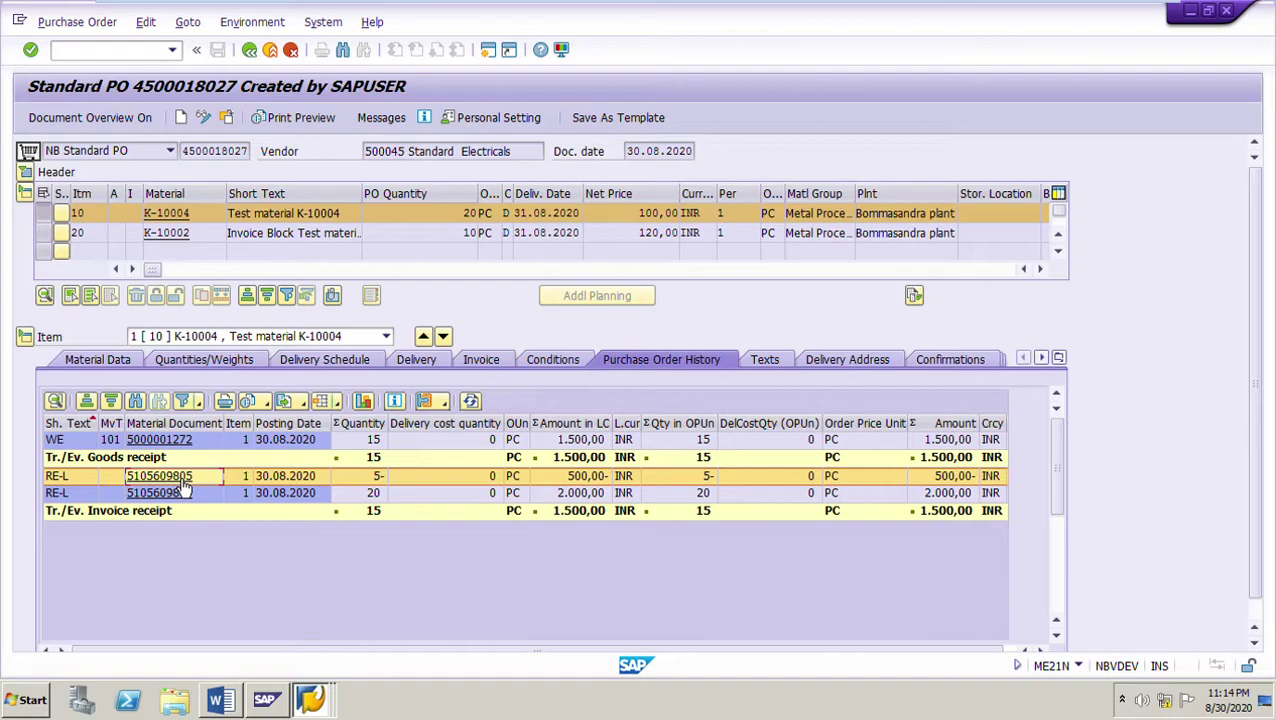
click(182, 478)
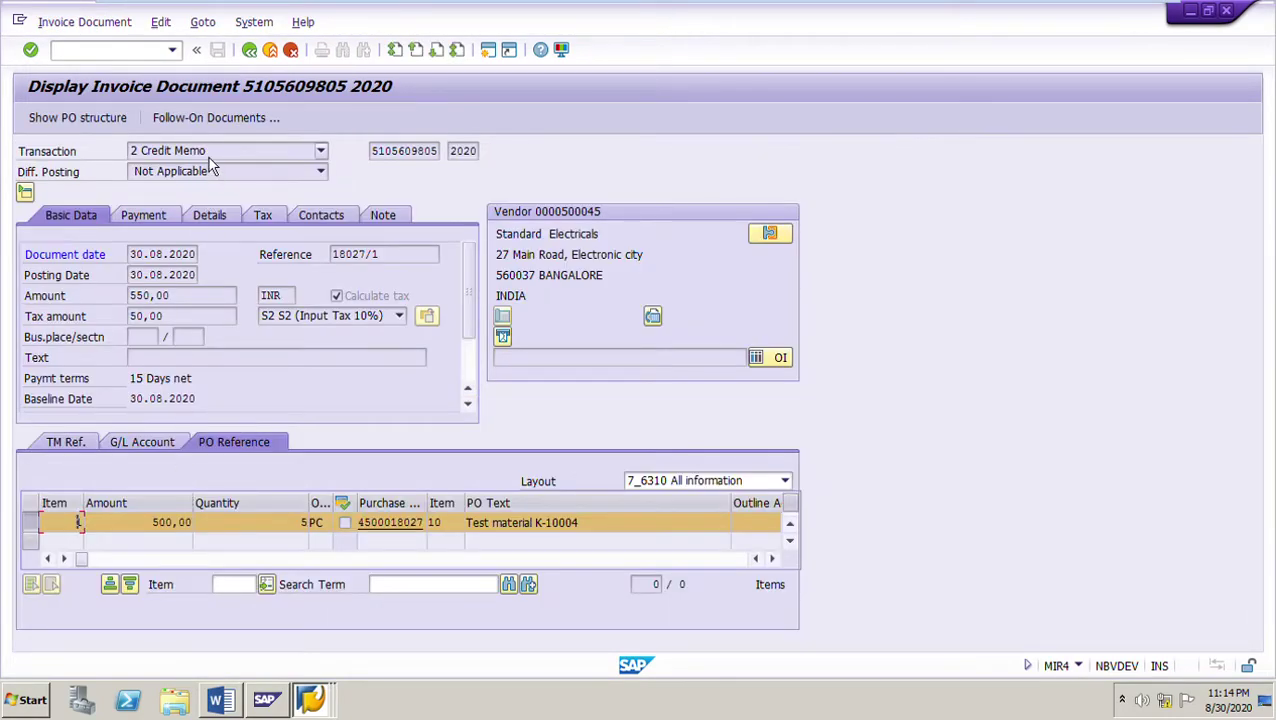
click(209, 157)
key(Escape)
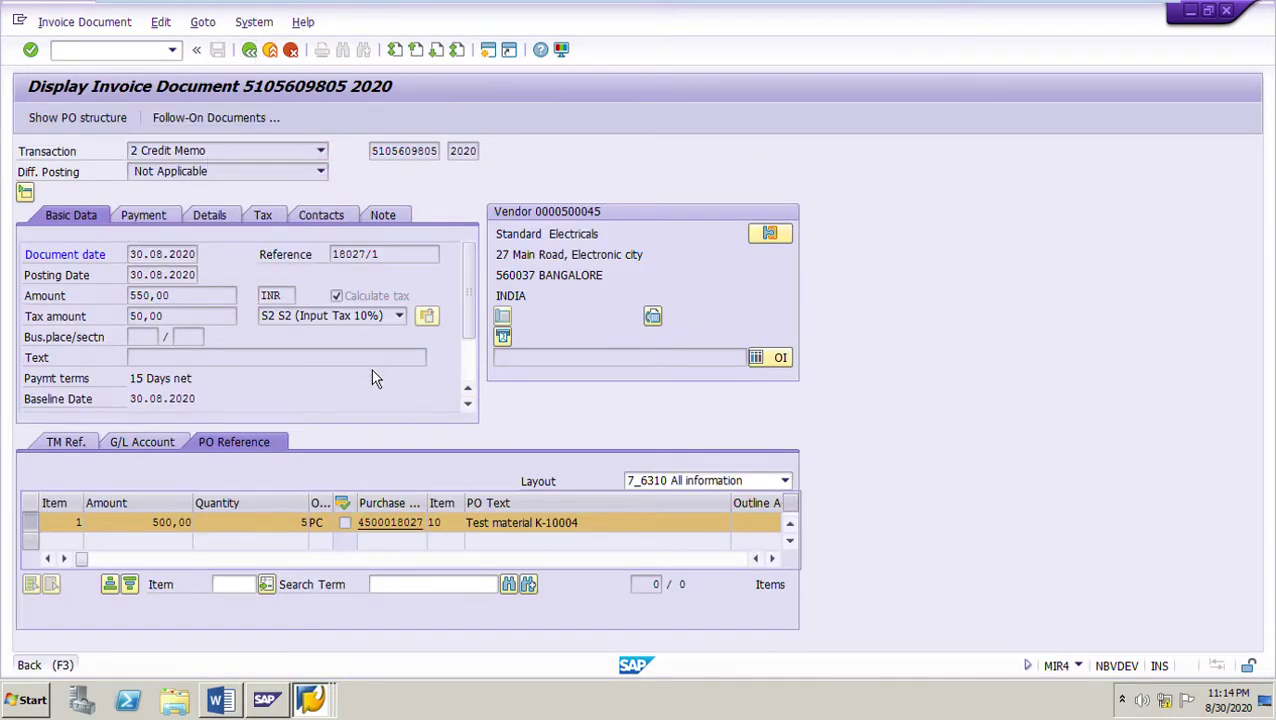
key(F3)
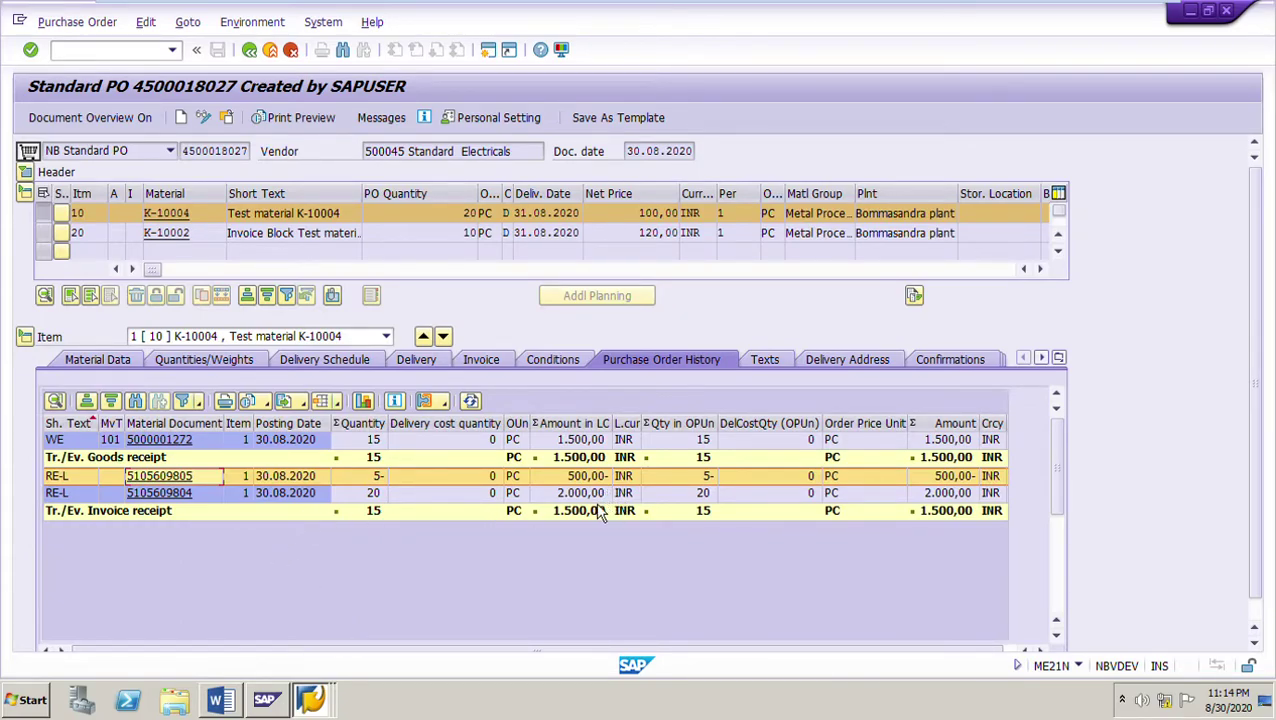
click(68, 496)
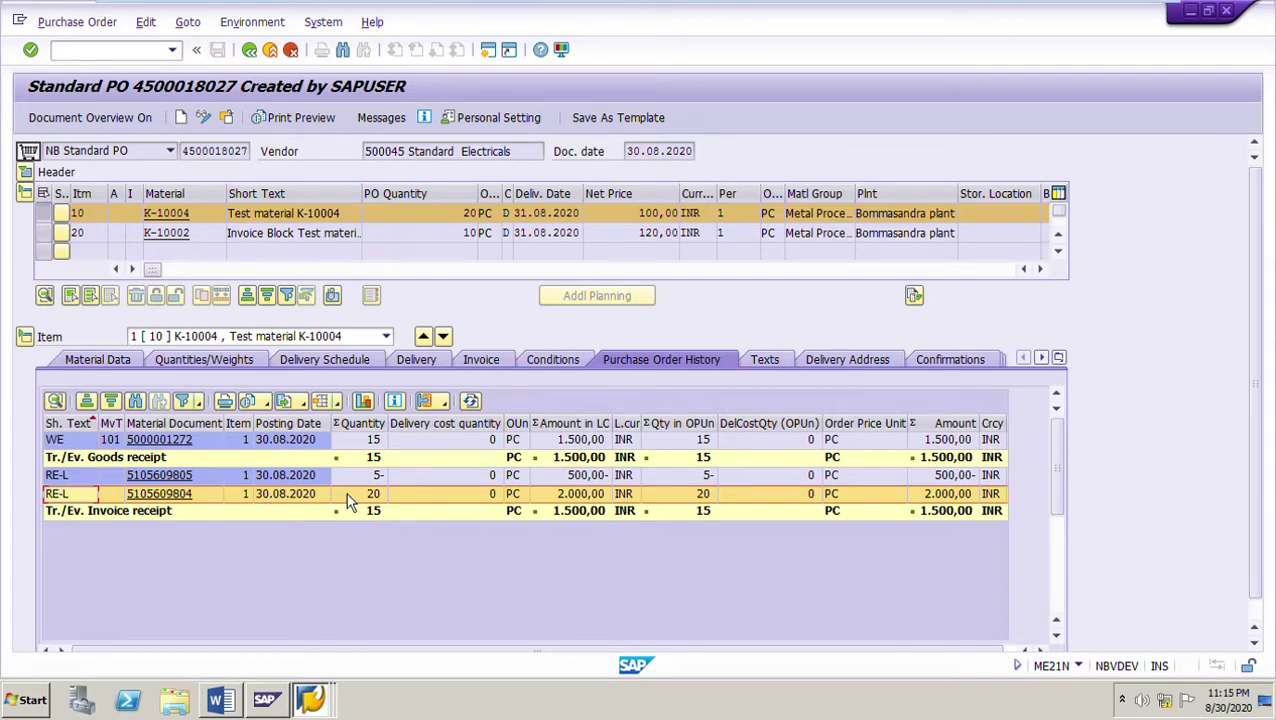
key(Up)
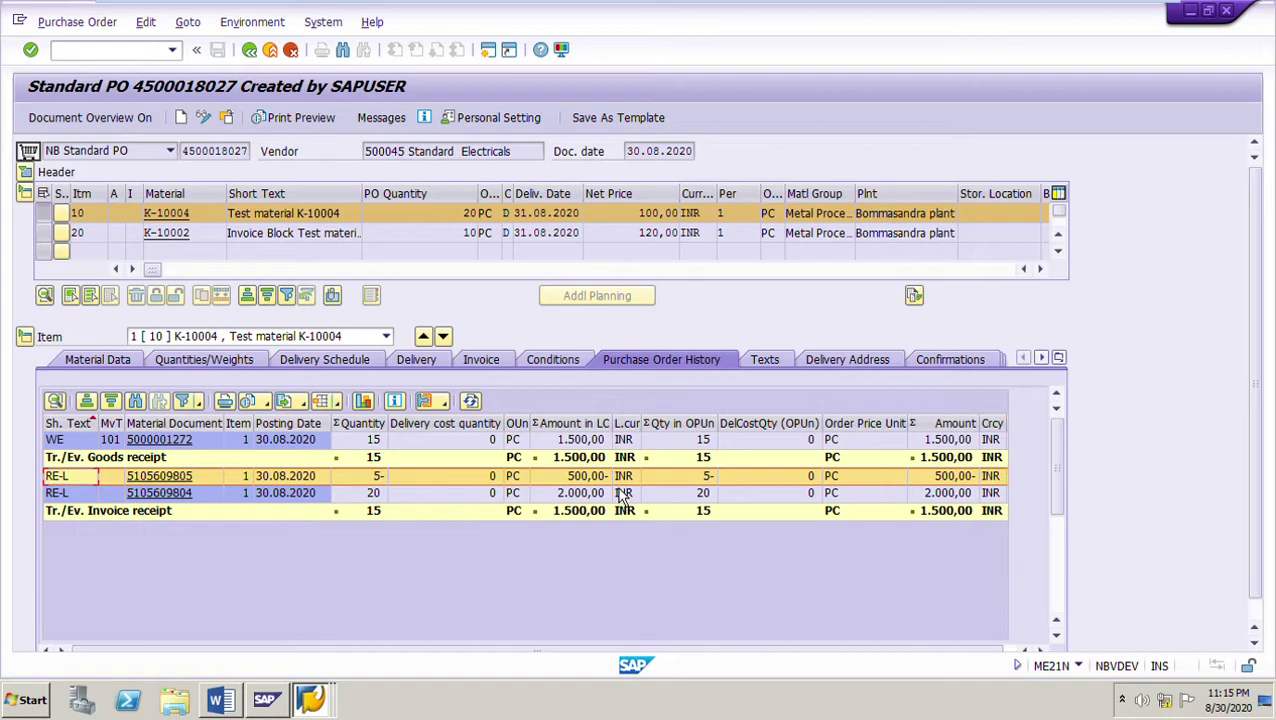
click(312, 700)
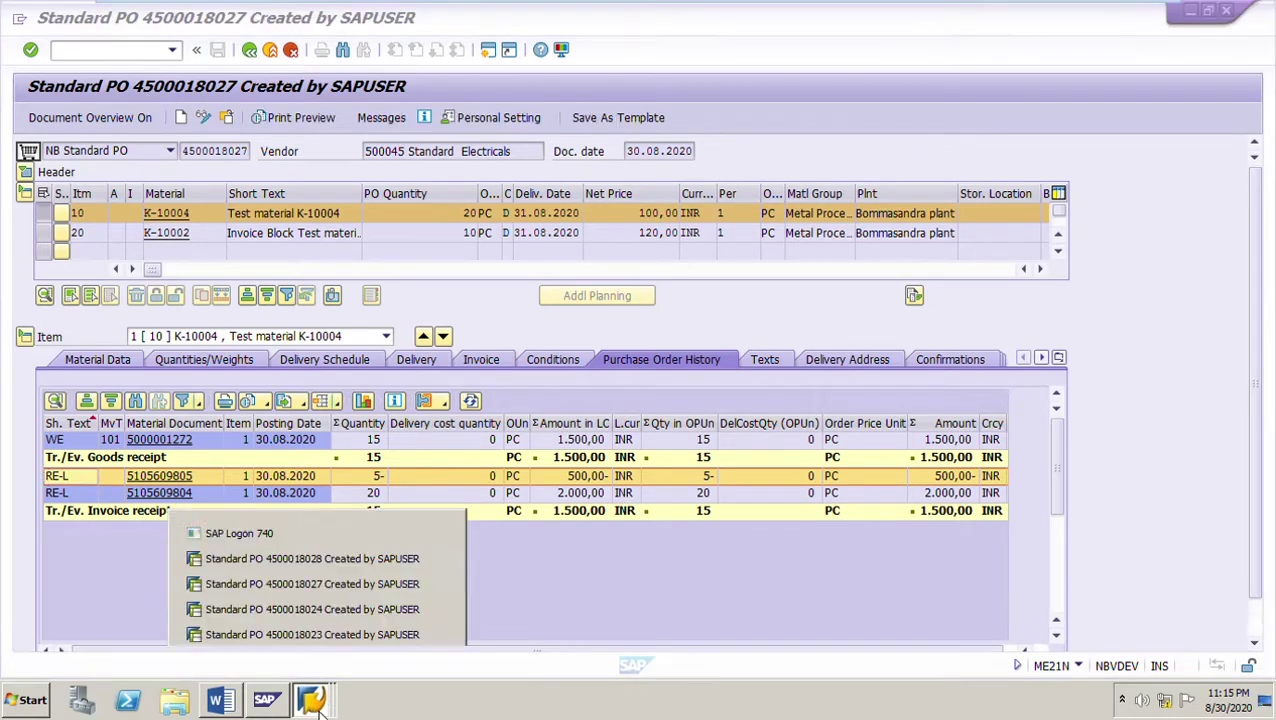
click(336, 558)
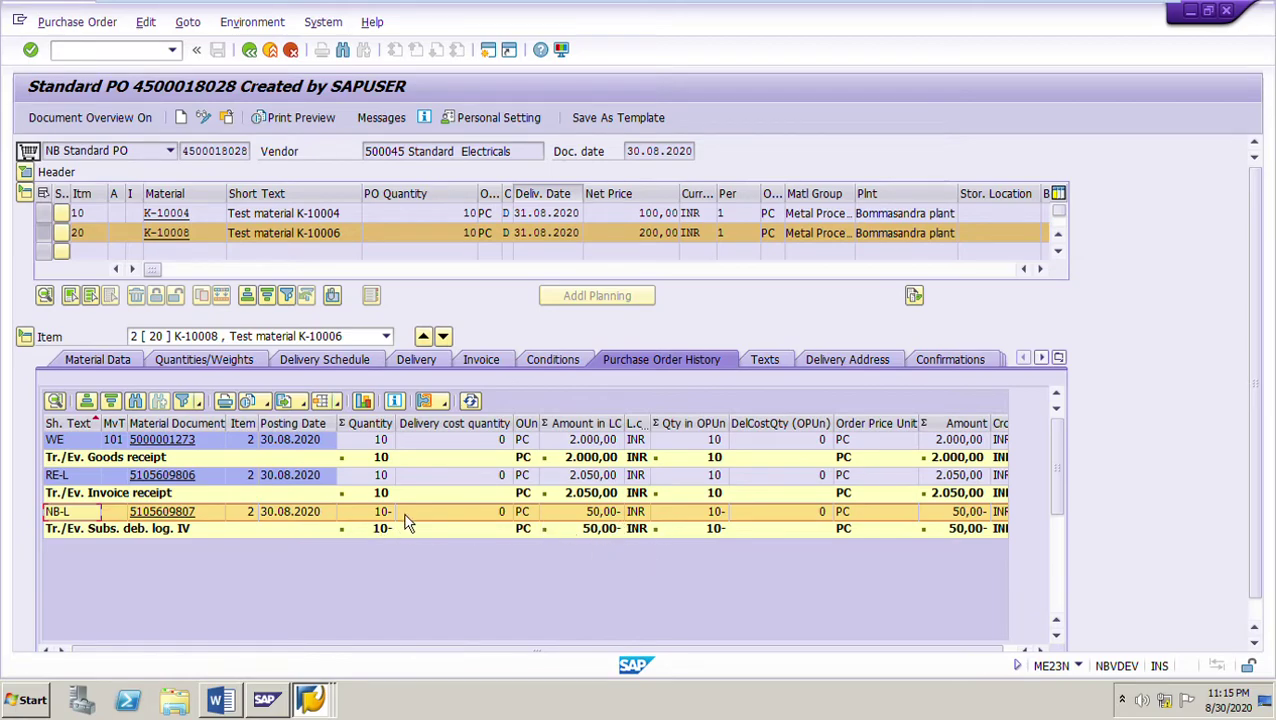
click(58, 479)
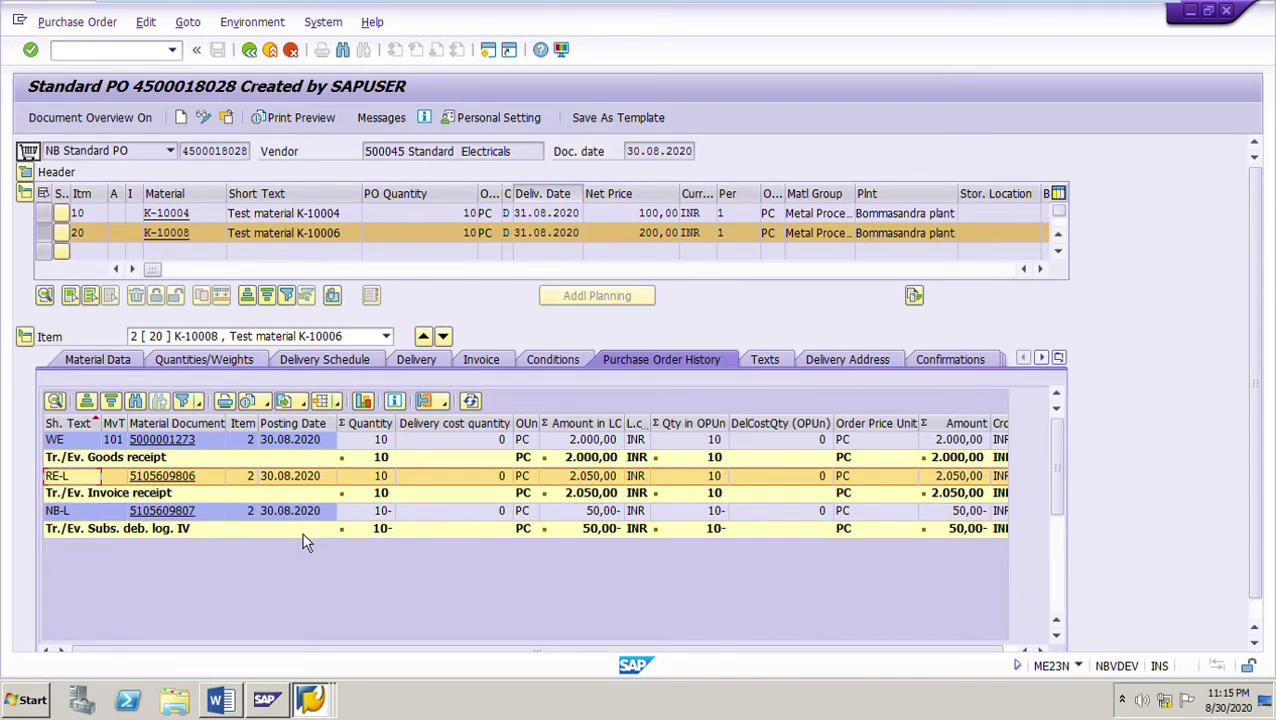
click(62, 512)
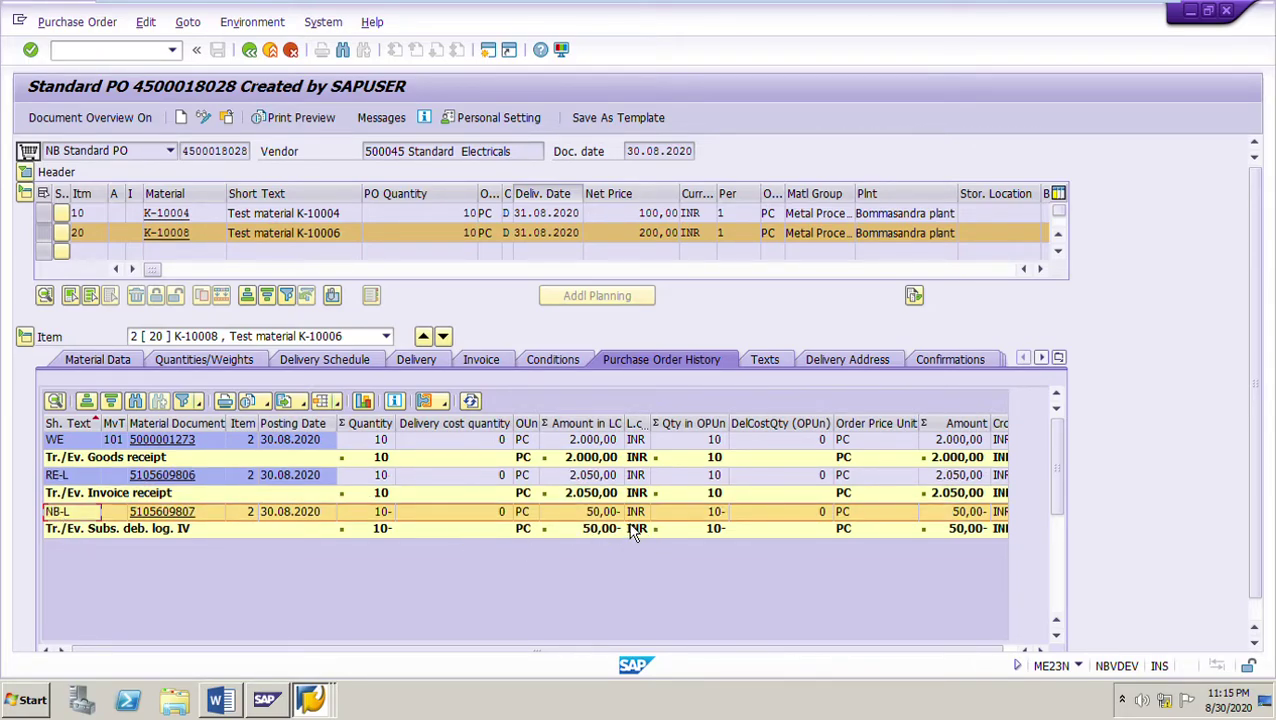
click(218, 700)
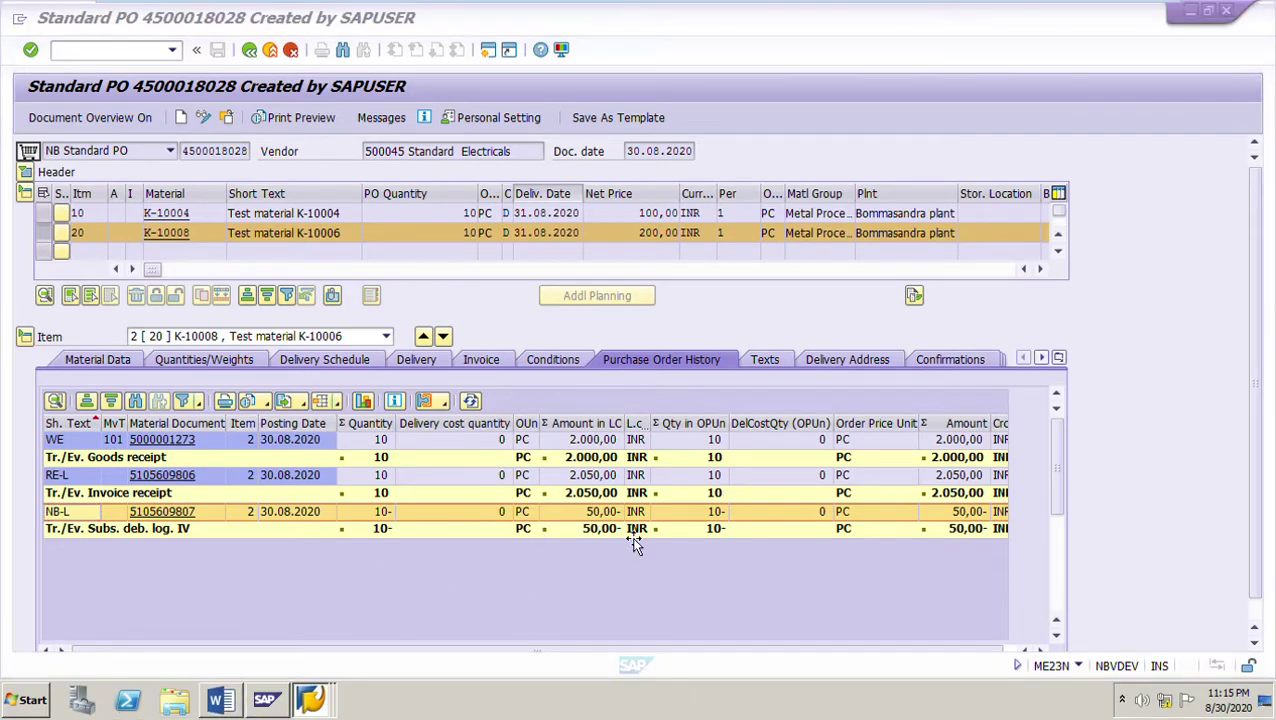
scroll(846, 450, down, 3)
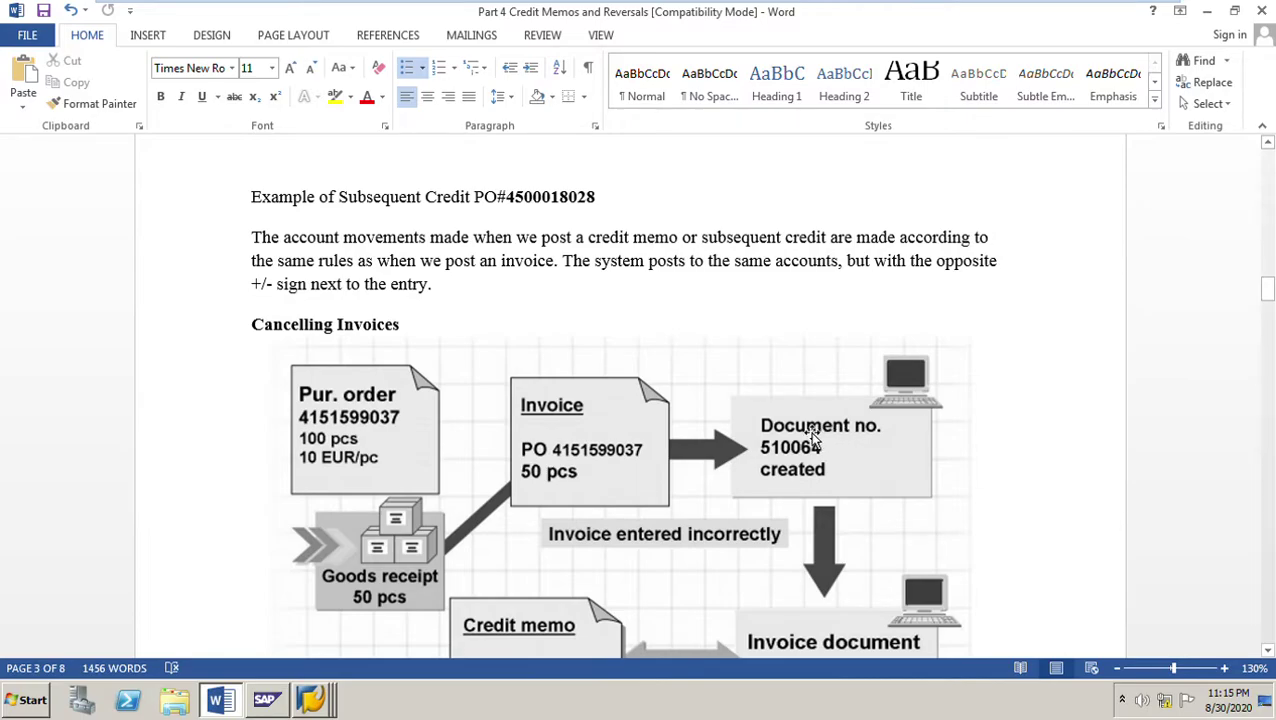
scroll(815, 438, down, 1)
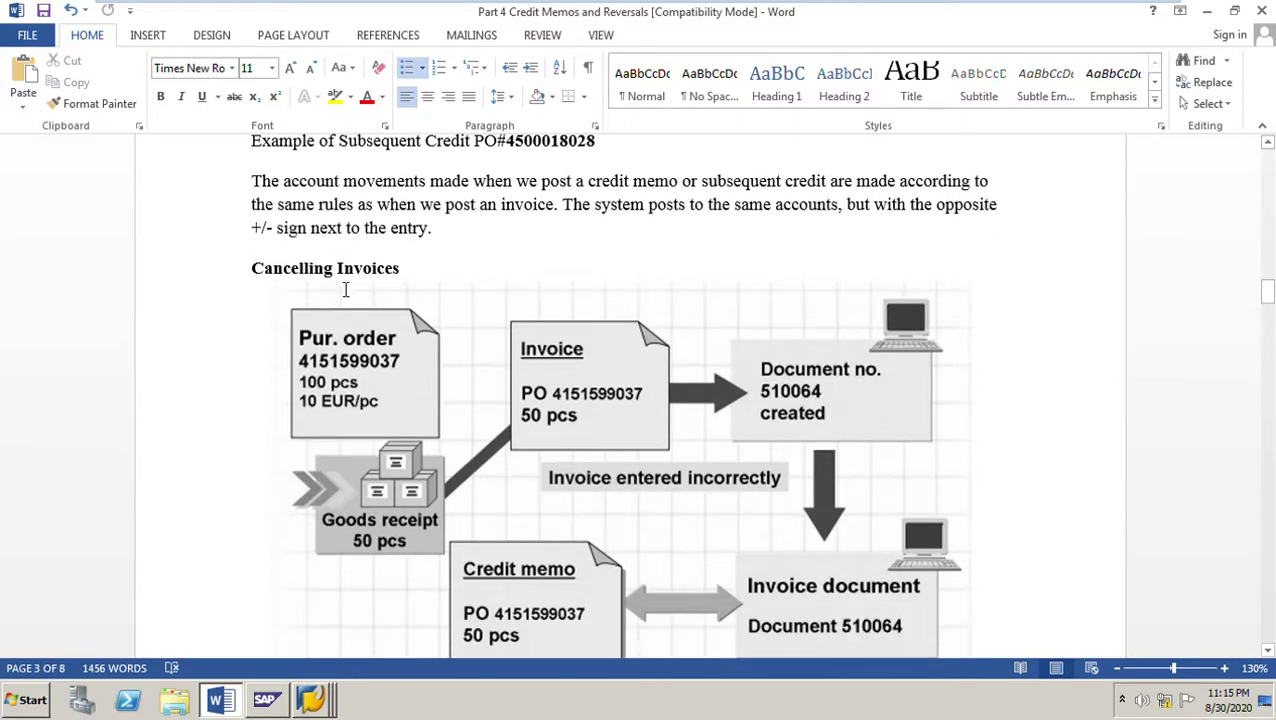
scroll(820, 516, down, 2)
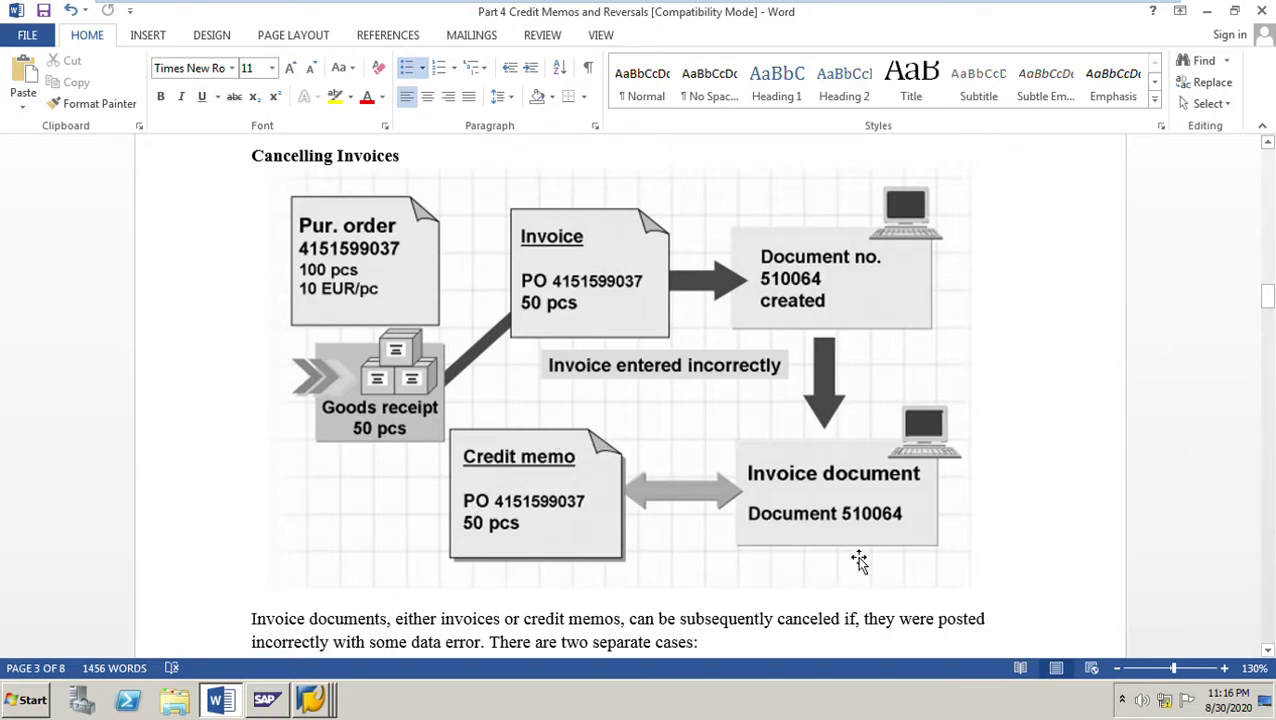
scroll(859, 562, down, 2)
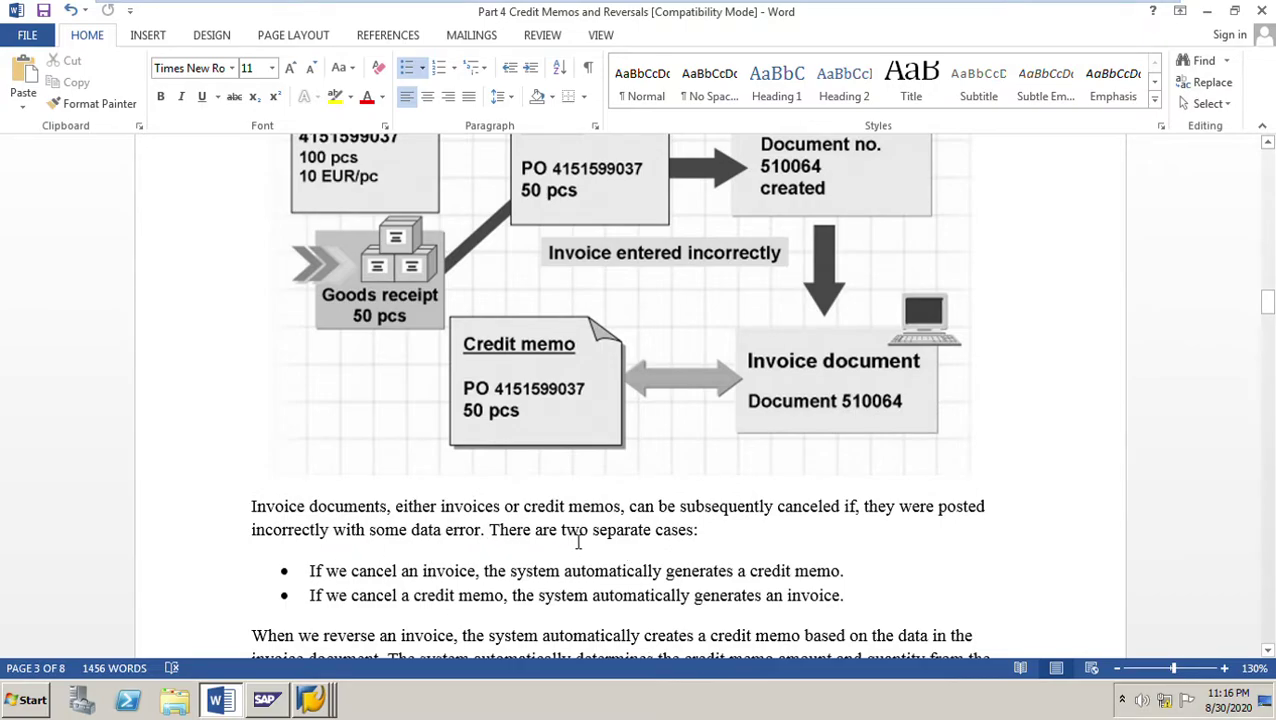
scroll(600, 548, up, 1)
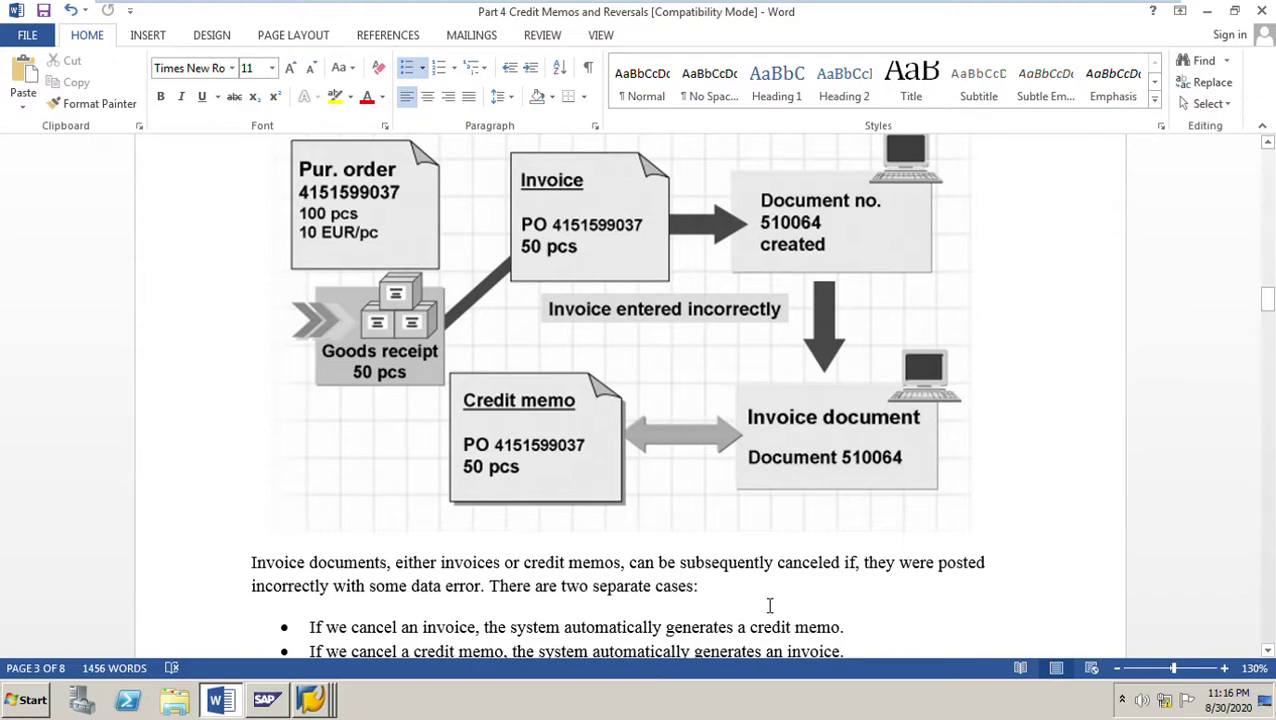
scroll(806, 600, down, 1)
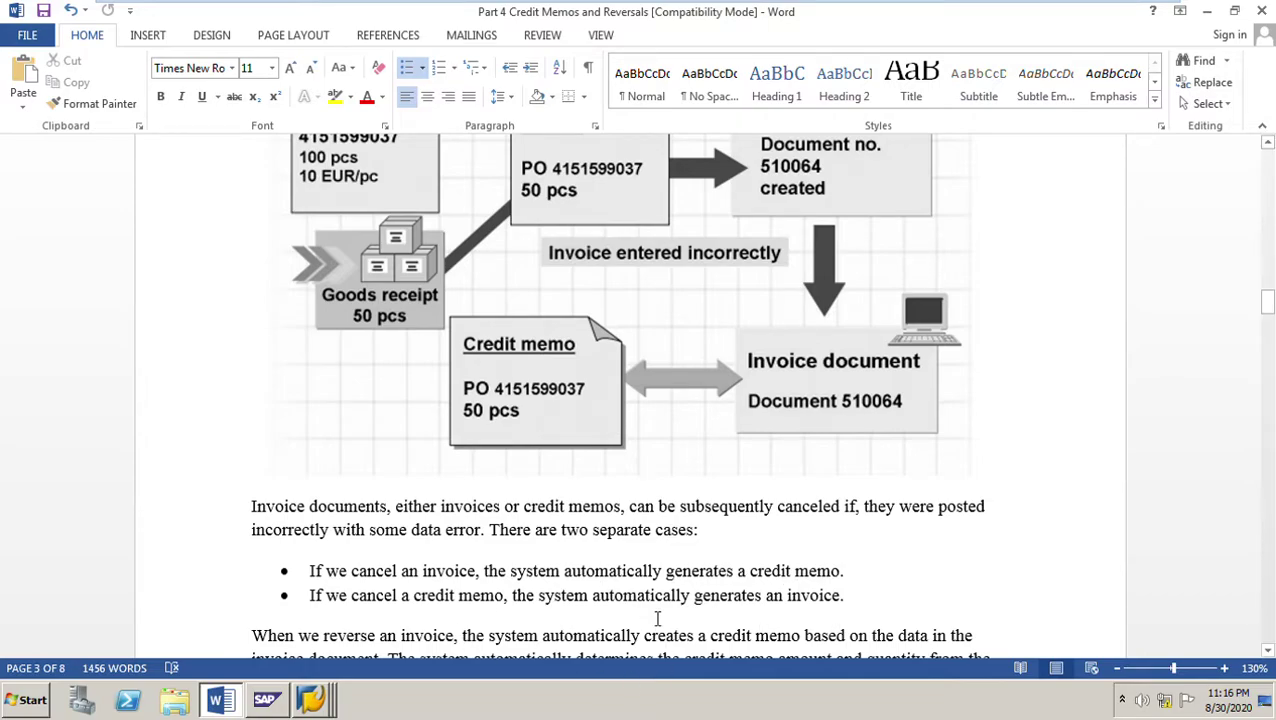
click(318, 710)
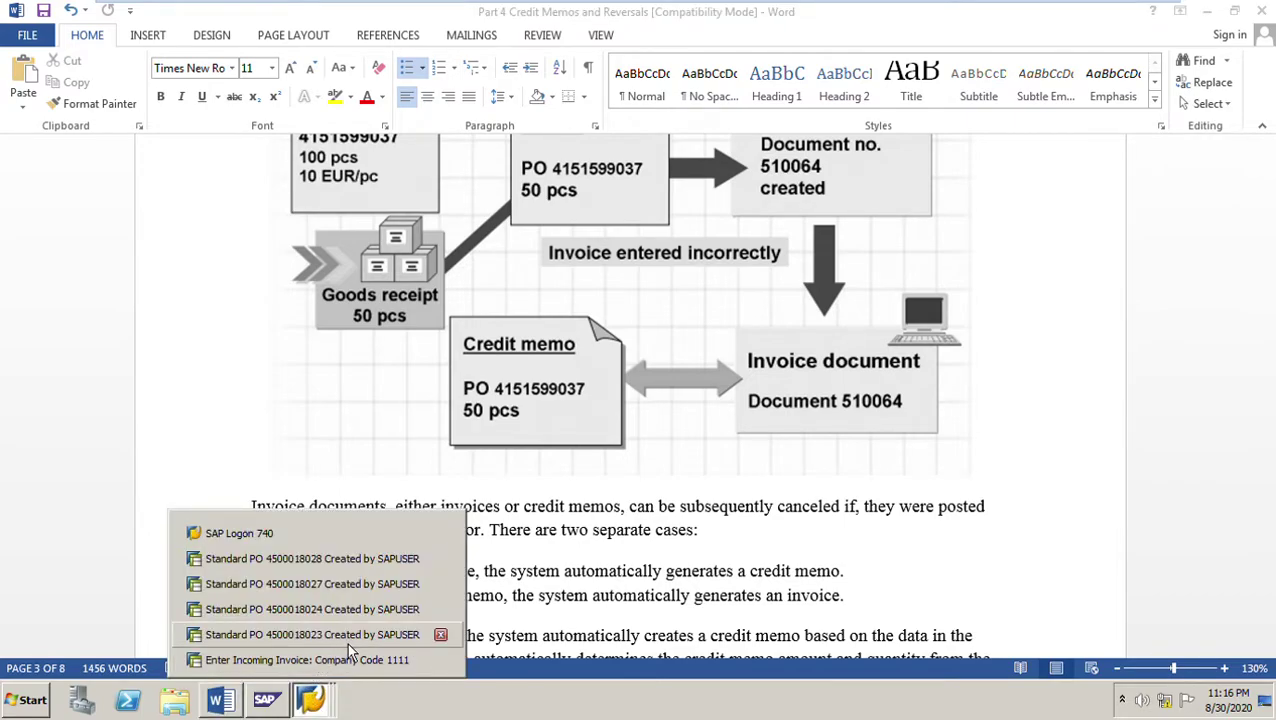
click(350, 609)
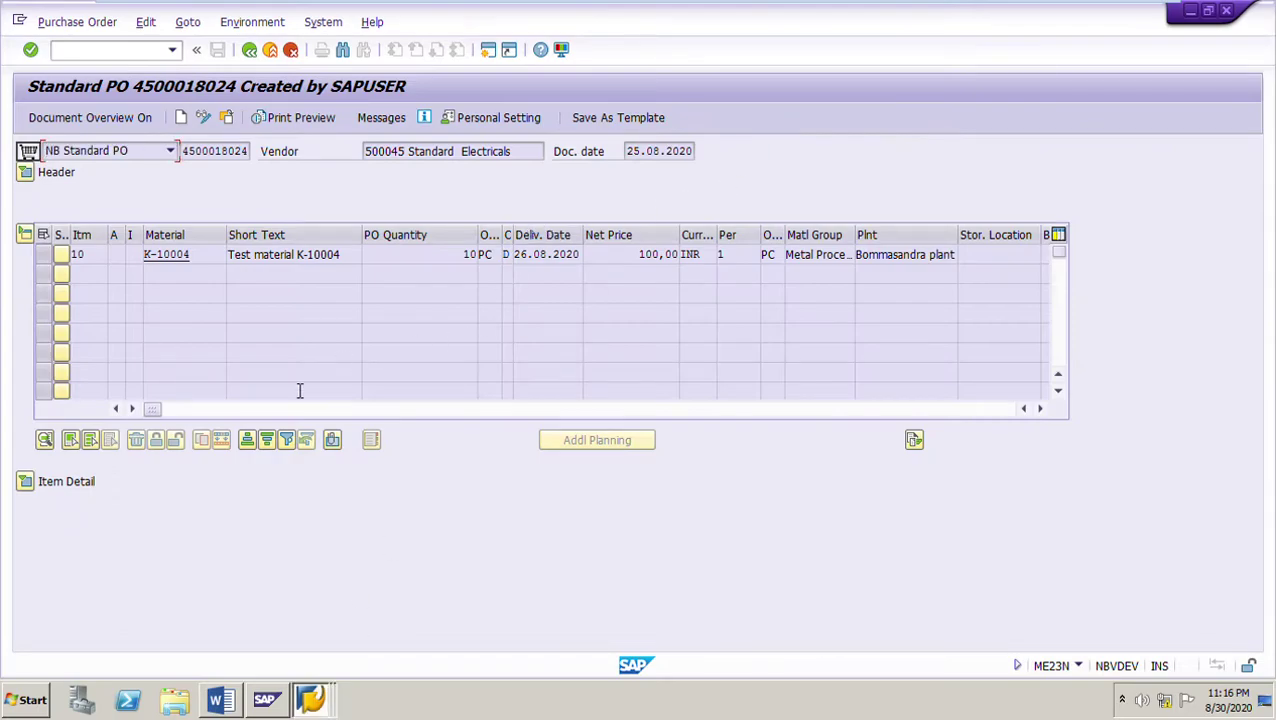
click(26, 483)
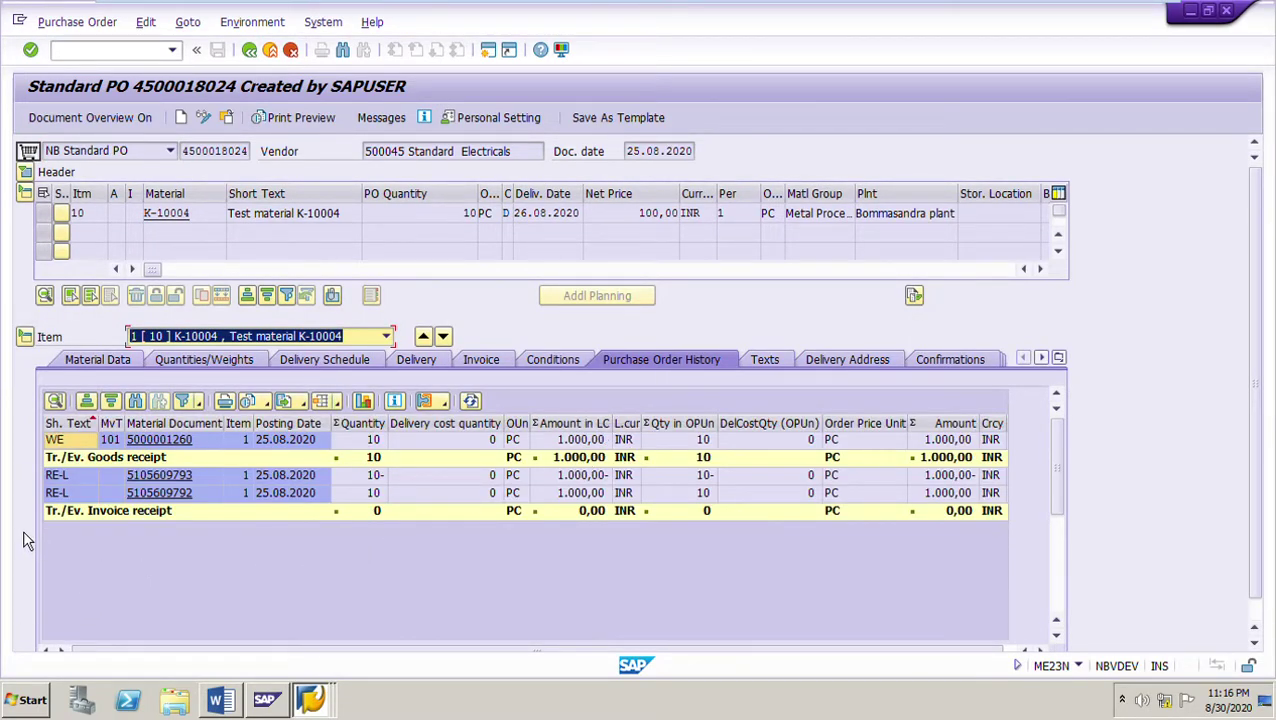
click(60, 496)
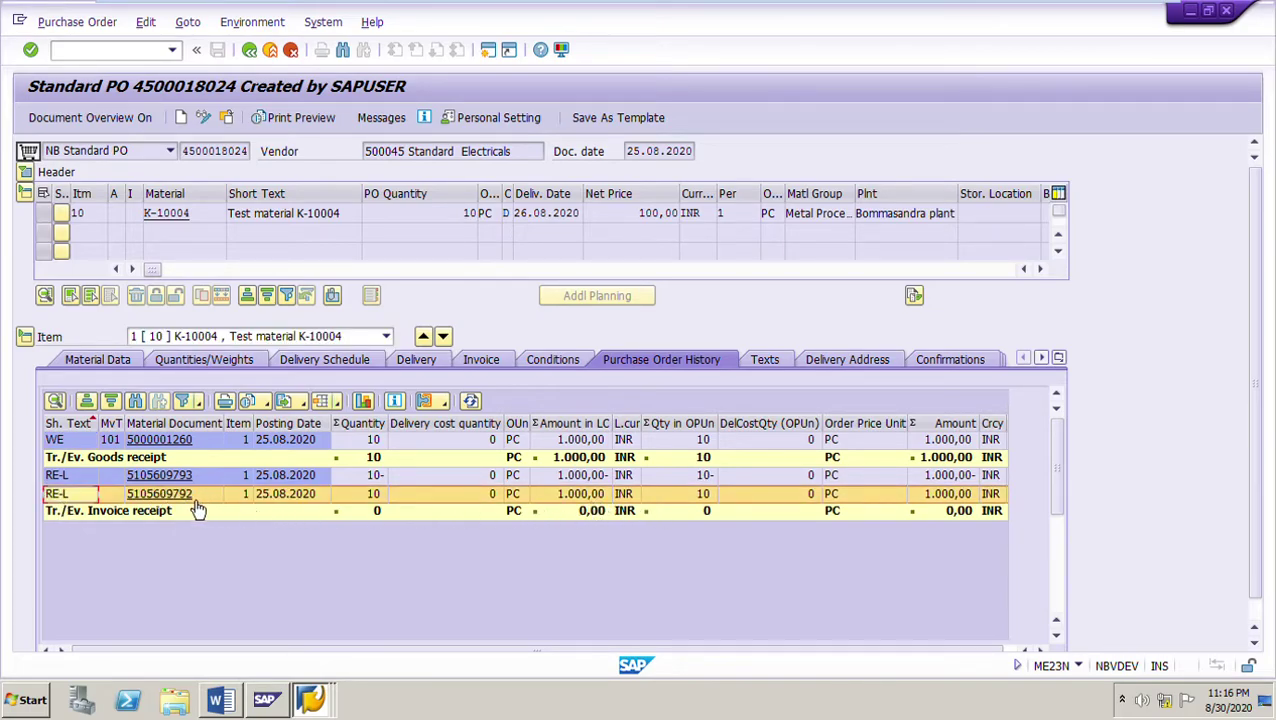
click(188, 476)
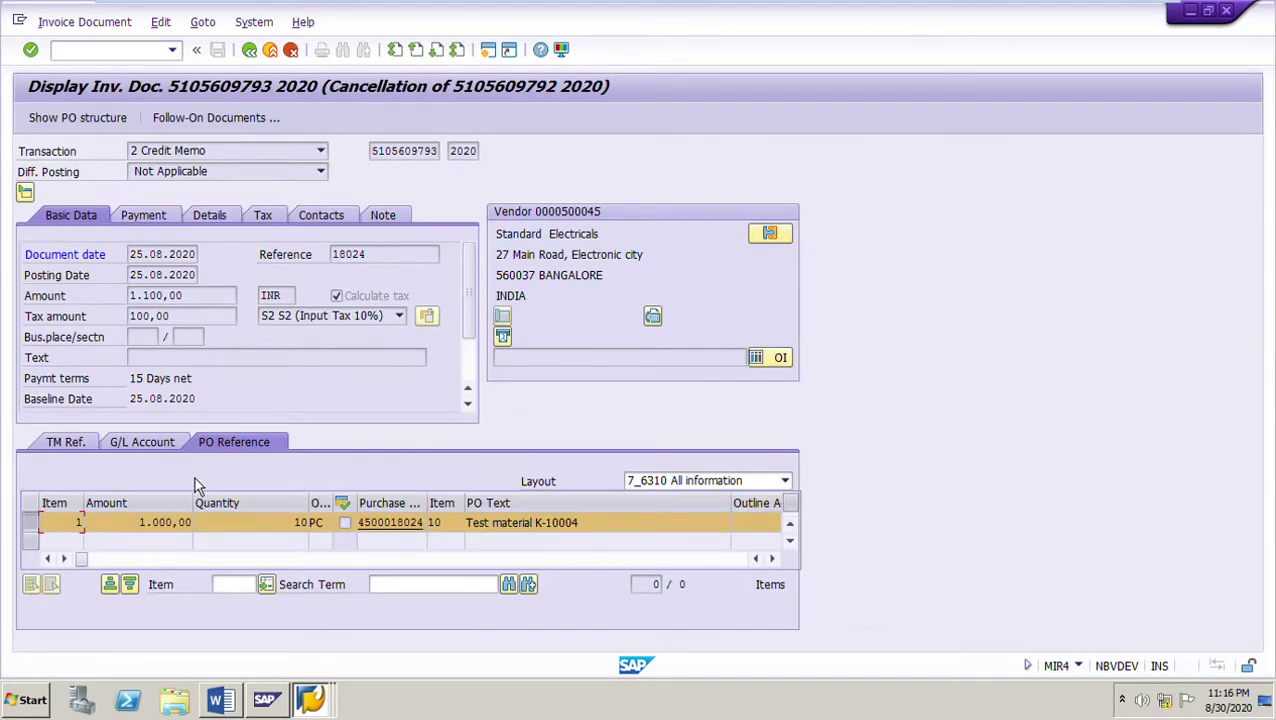
click(227, 156)
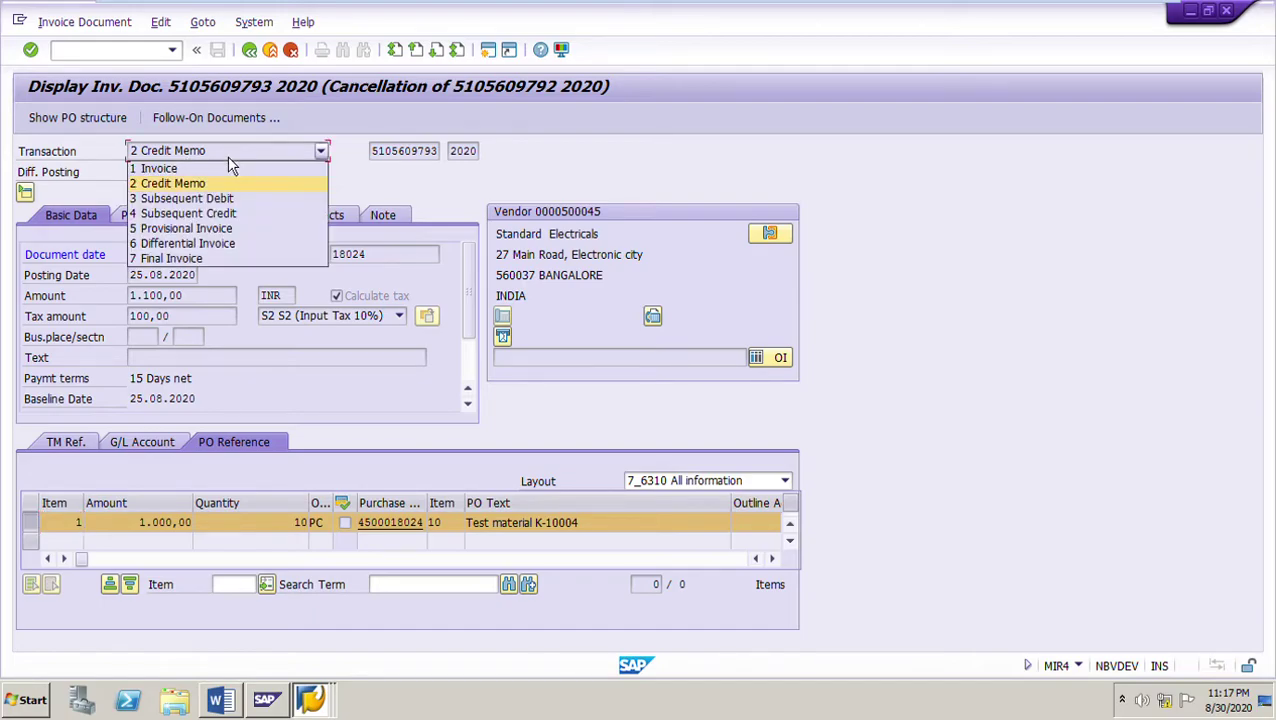
click(227, 156)
click(250, 50)
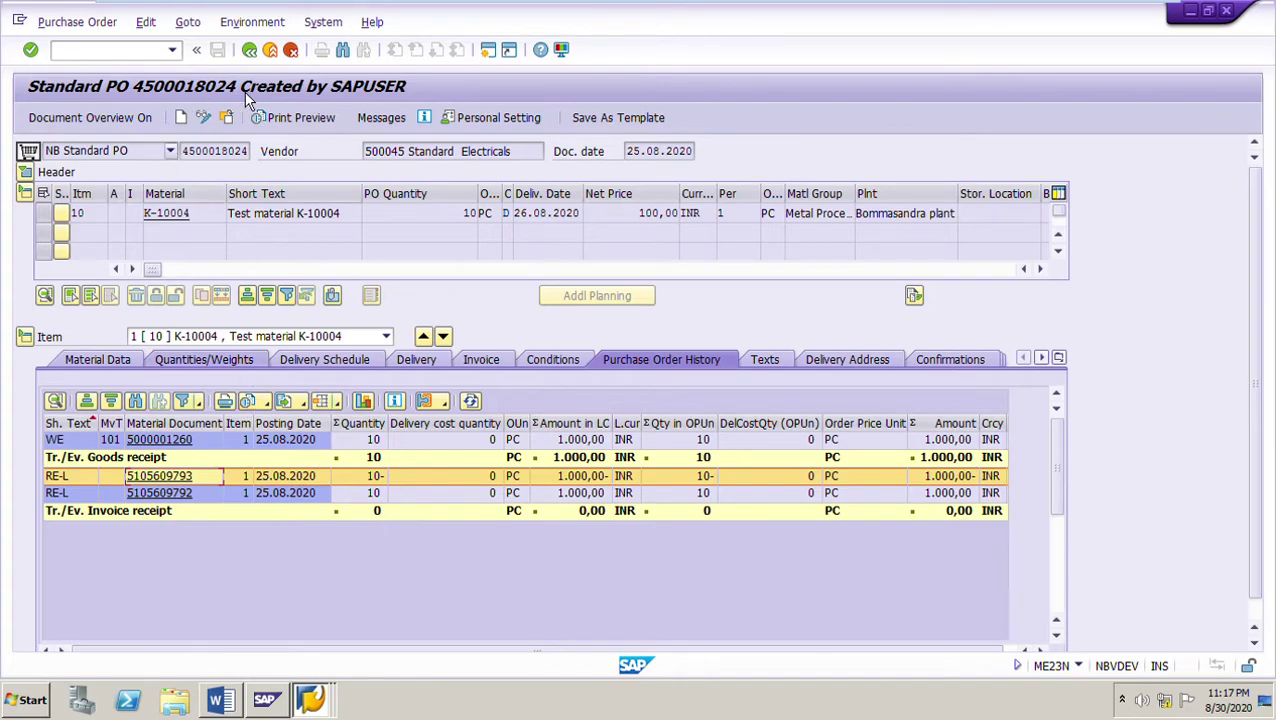
click(252, 52)
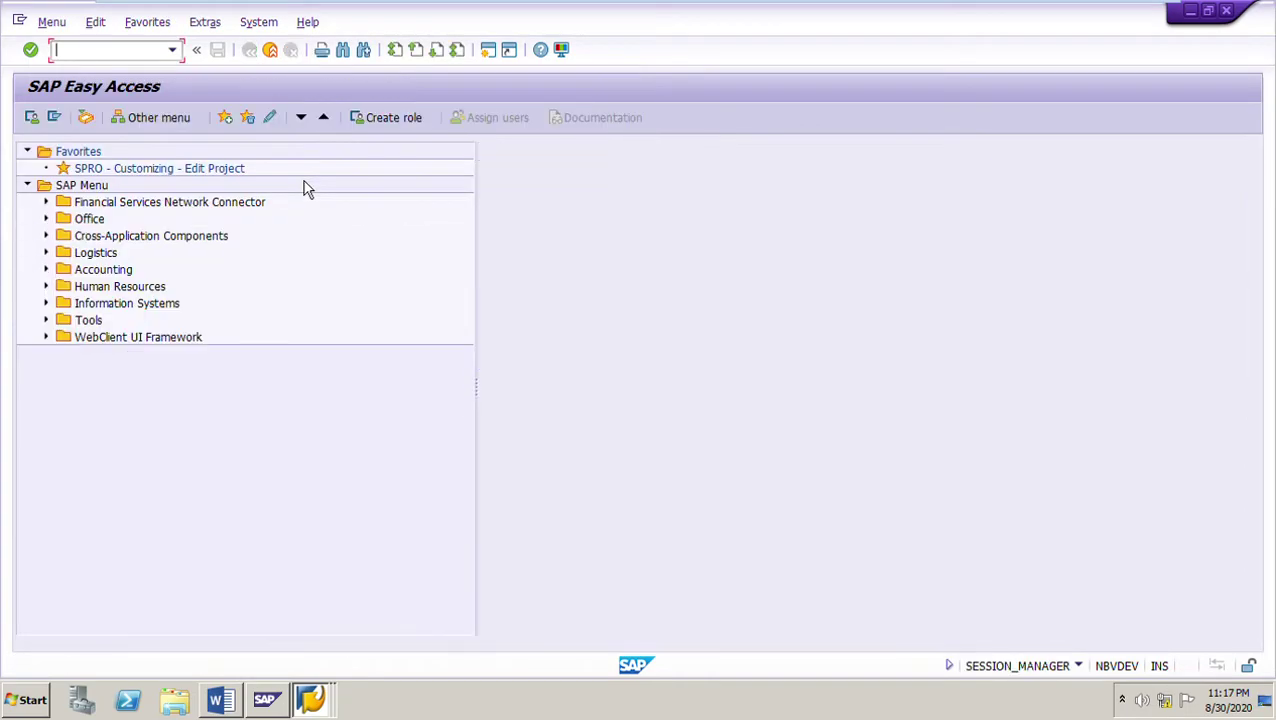
click(313, 700)
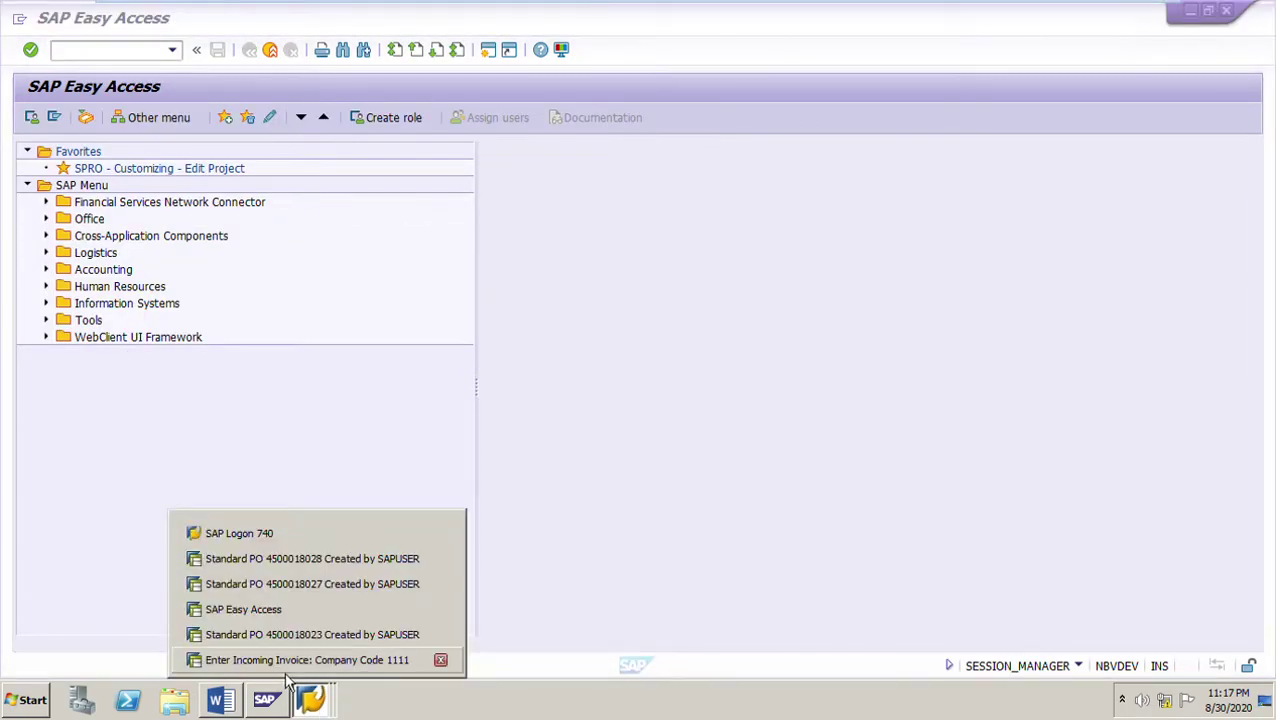
click(319, 640)
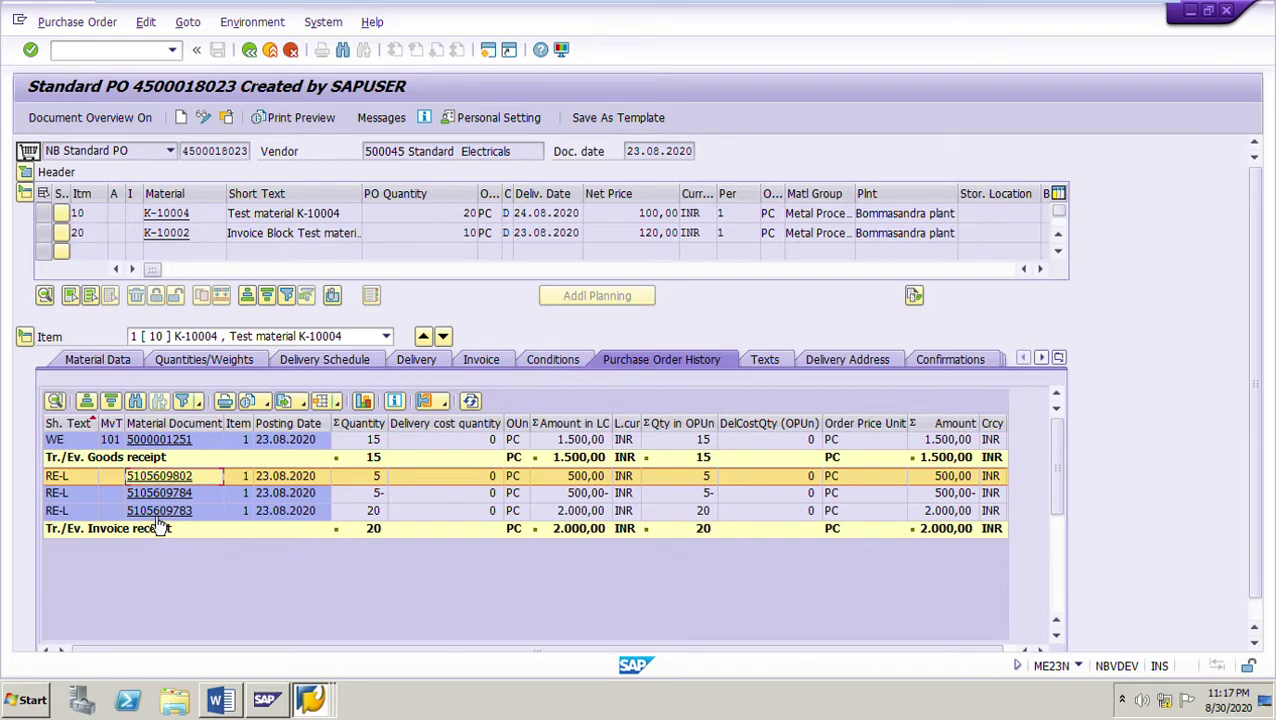
click(62, 520)
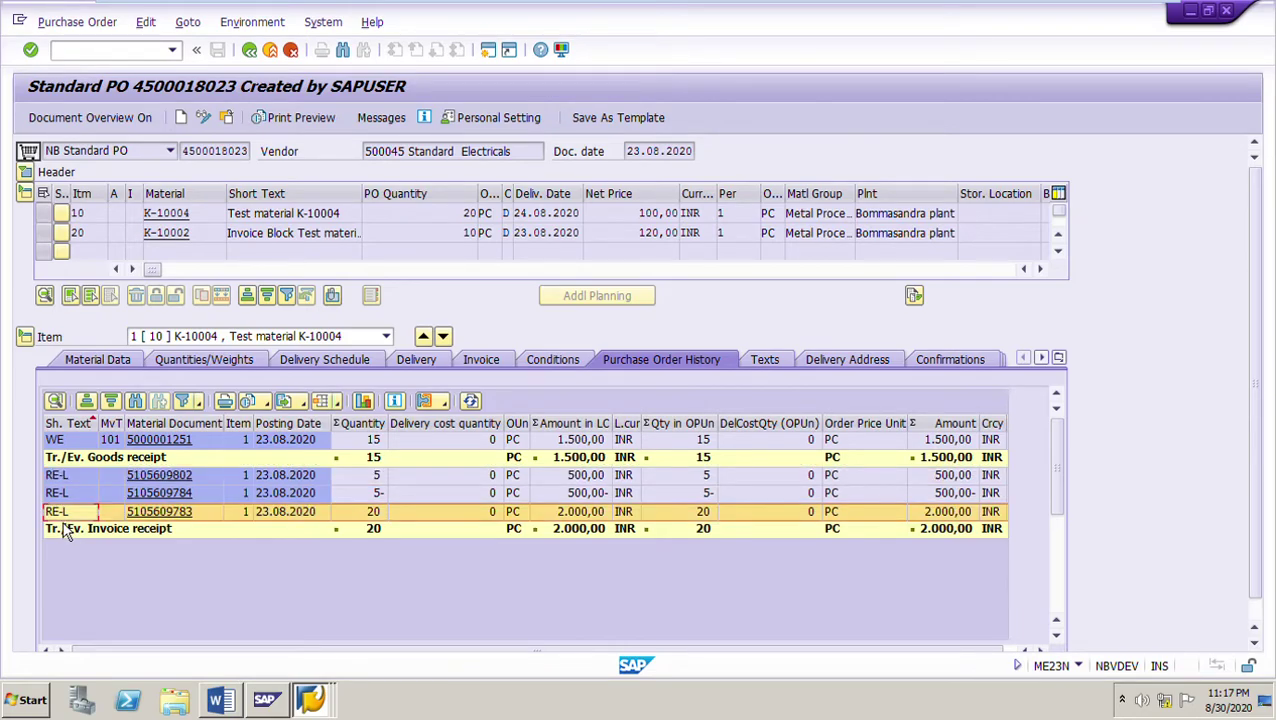
click(158, 497)
click(160, 500)
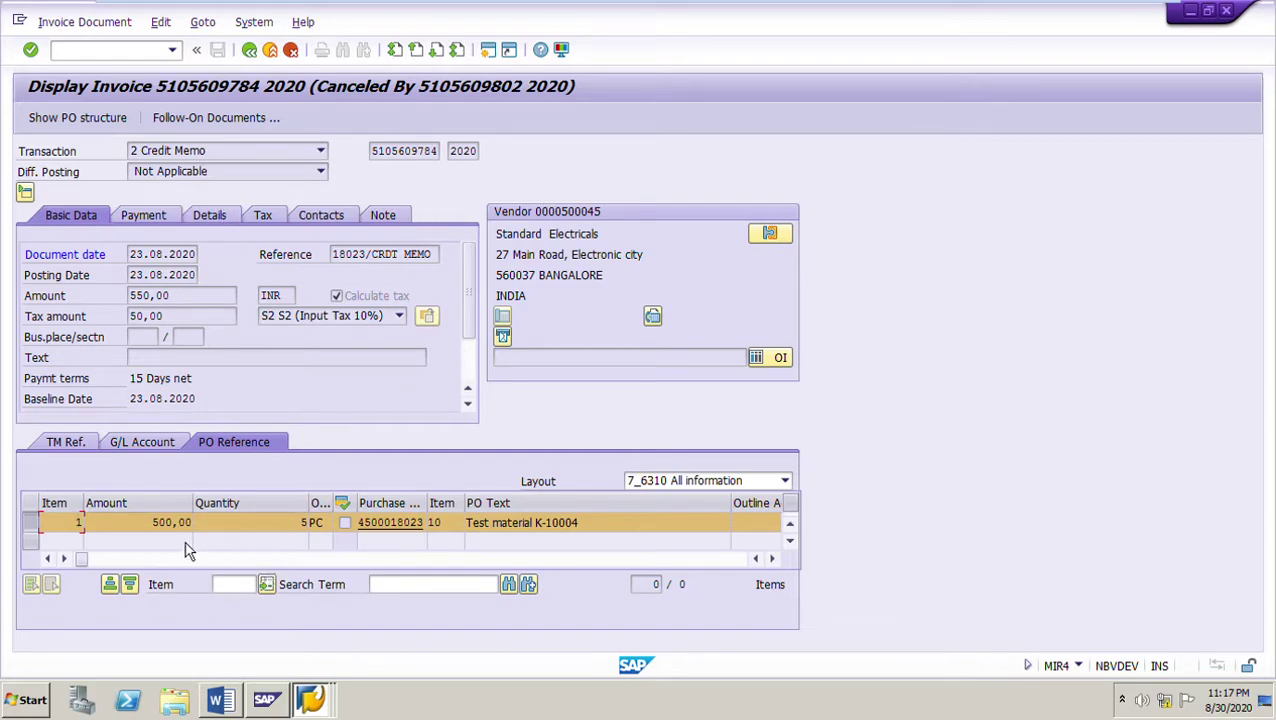
click(249, 49)
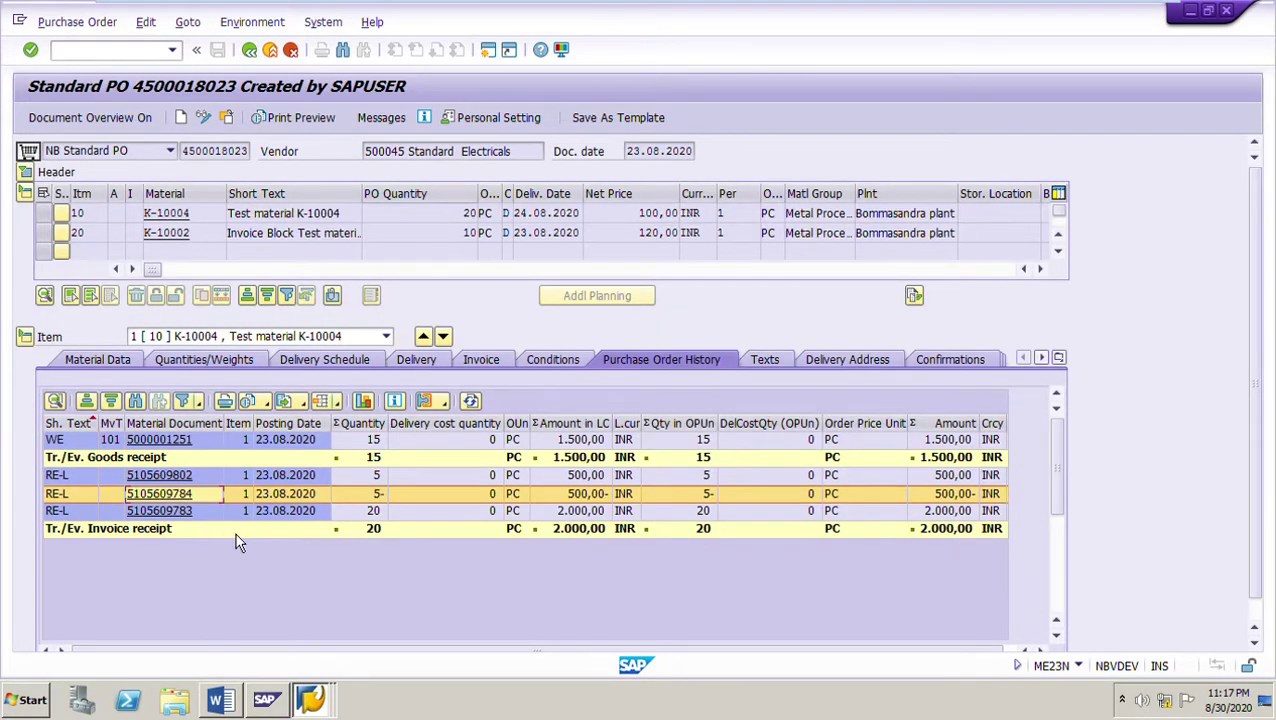
click(182, 477)
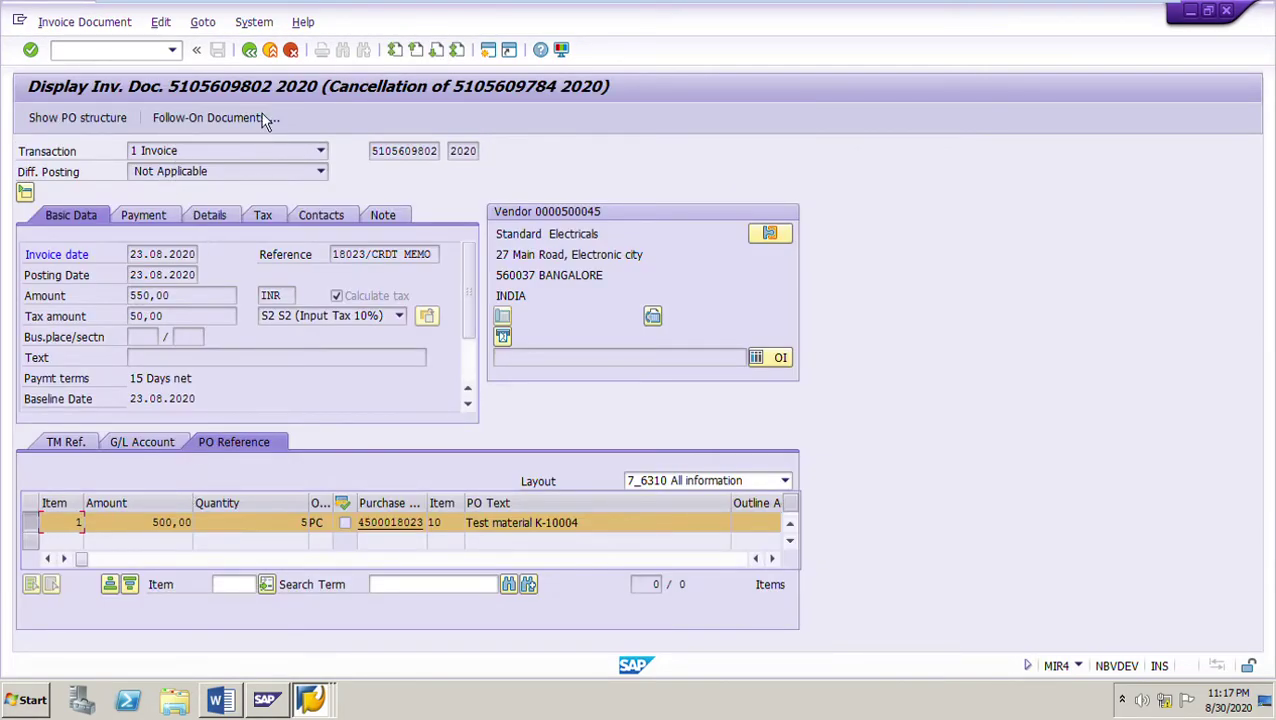
click(263, 60)
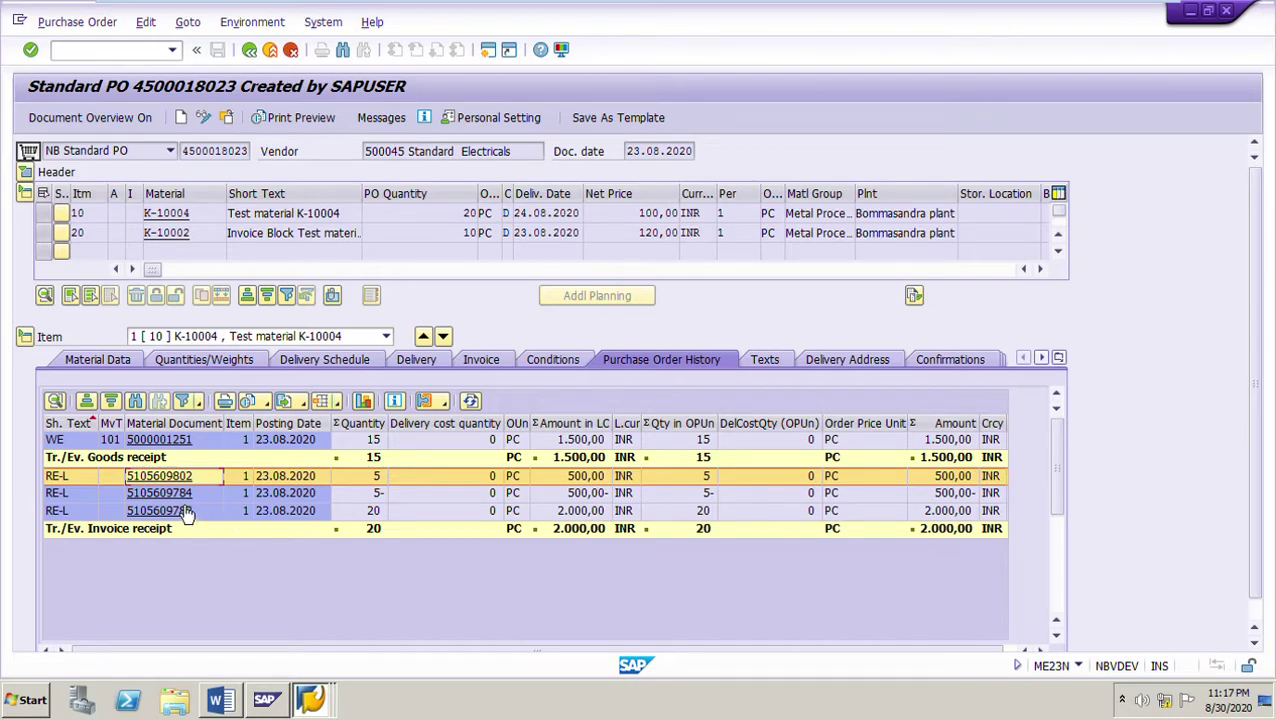
click(240, 704)
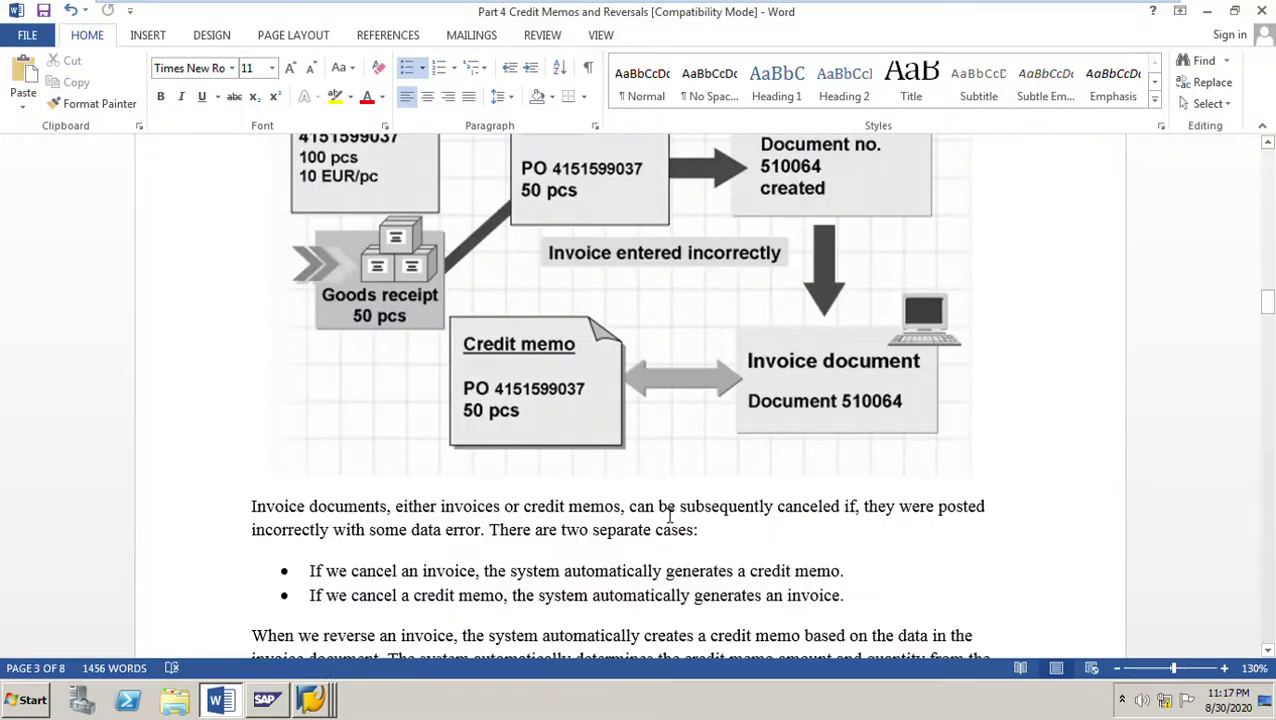
scroll(765, 617, down, 3)
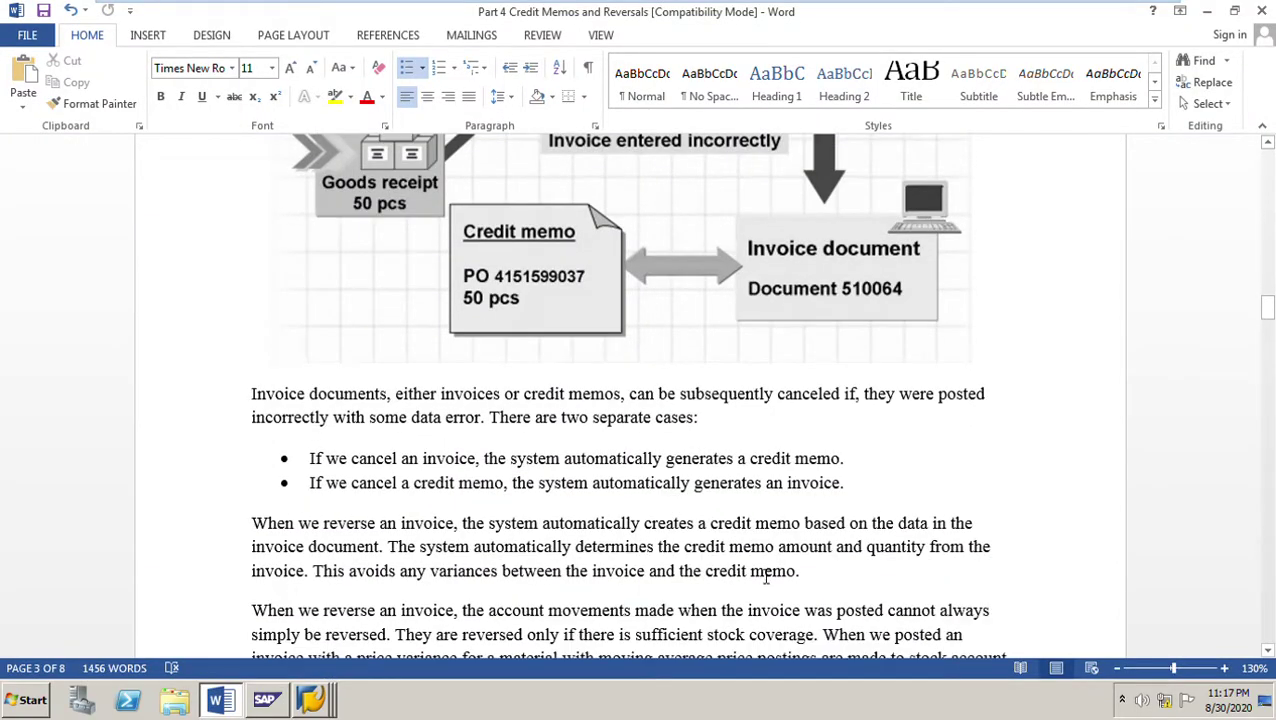